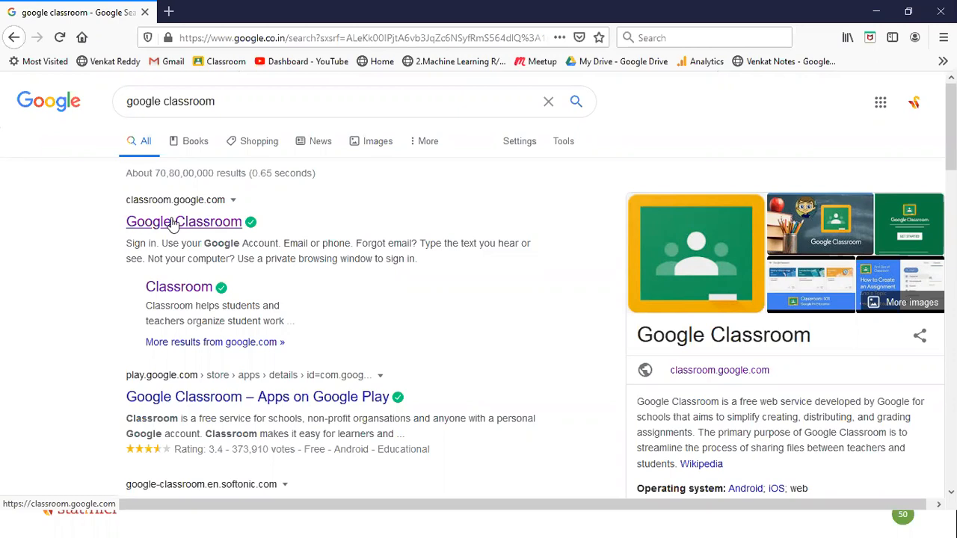
Open Google Classroom from the search results and go to the Classwork of the Oct'20 Batch - Machine Learning class.
left_click(173, 225)
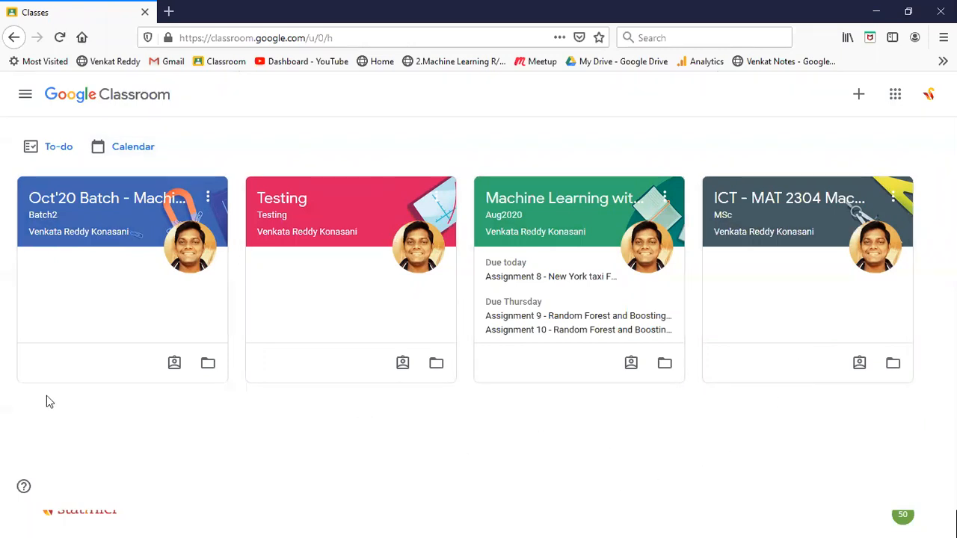
left_click(90, 208)
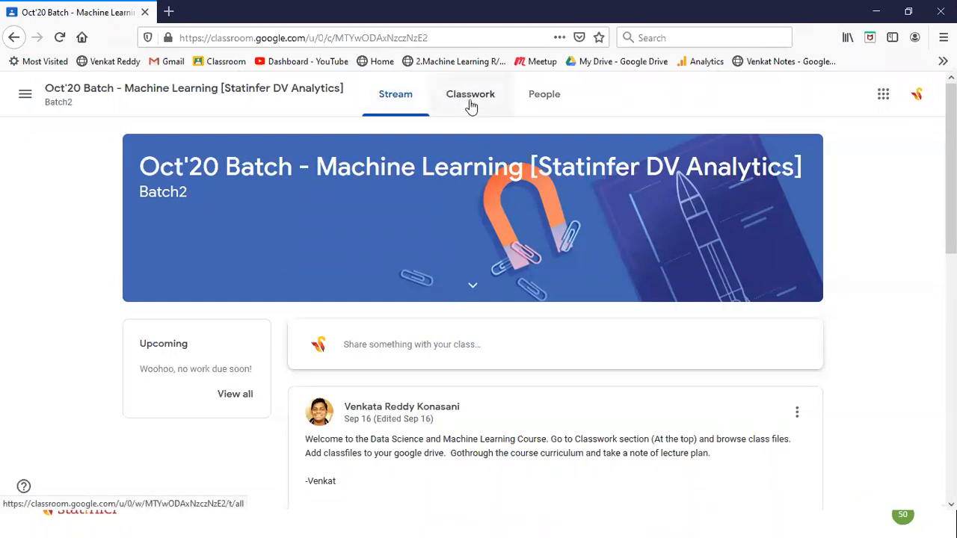
left_click(564, 94)
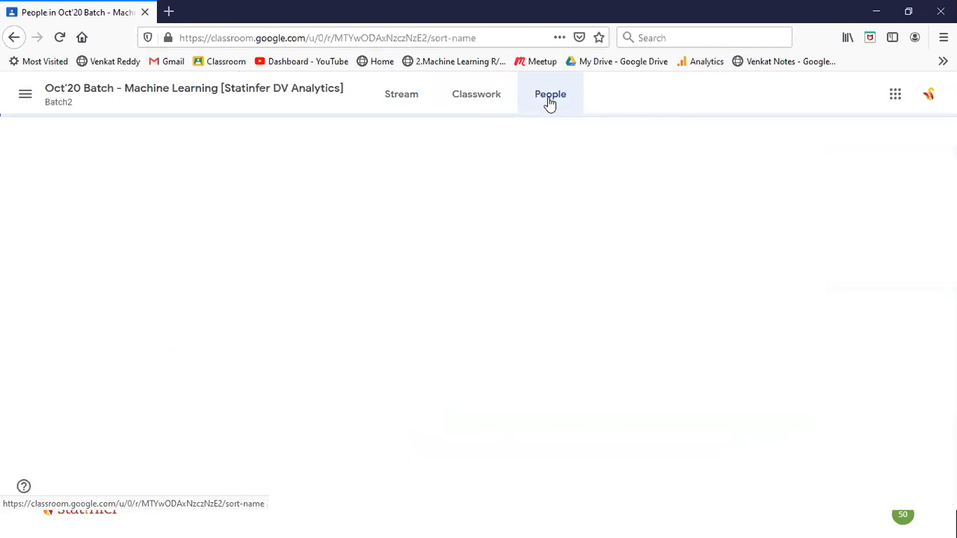
left_click(466, 110)
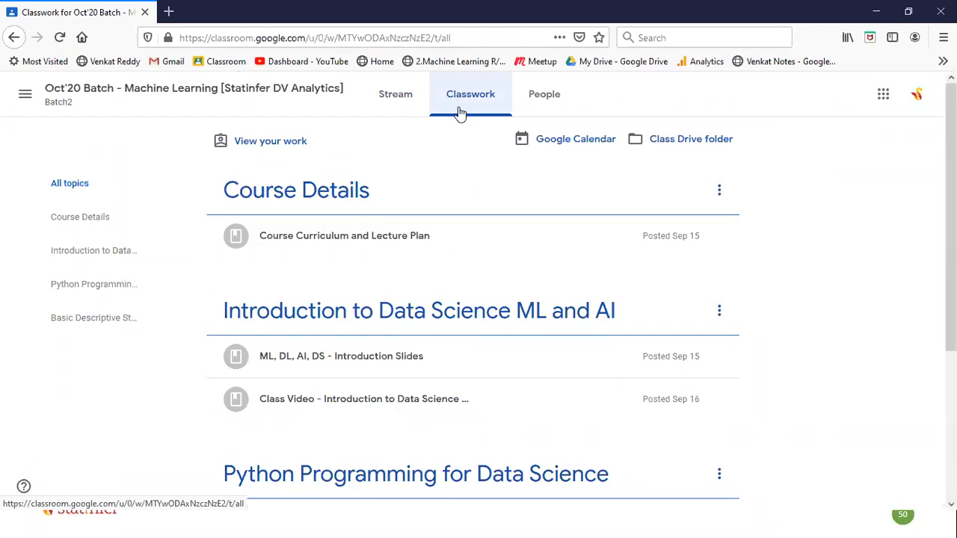
left_click(476, 37)
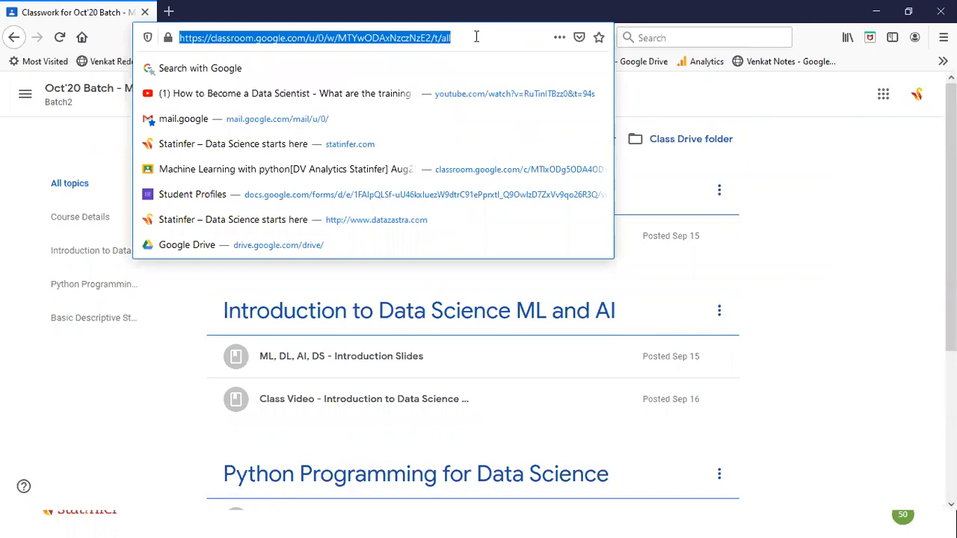
left_click(874, 215)
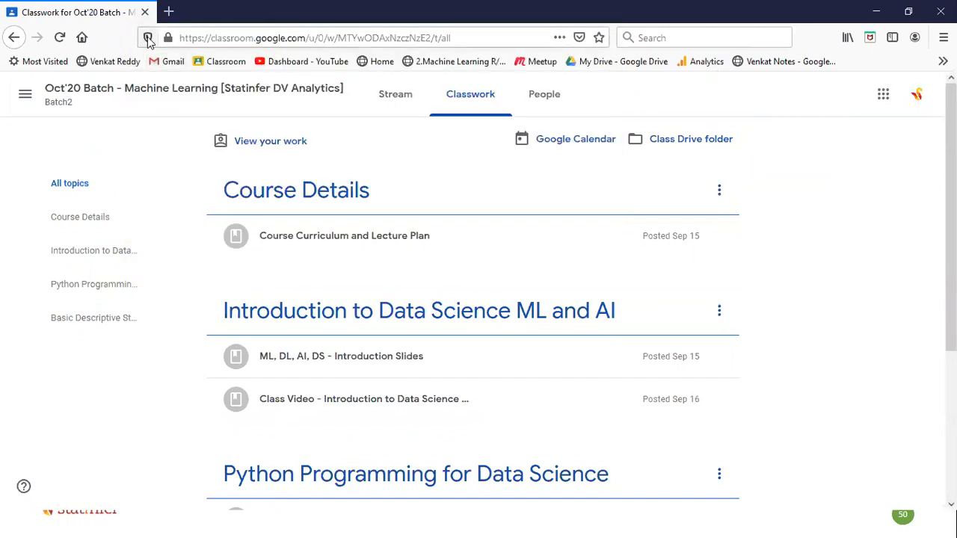
left_click(468, 34)
key("ctrl+a")
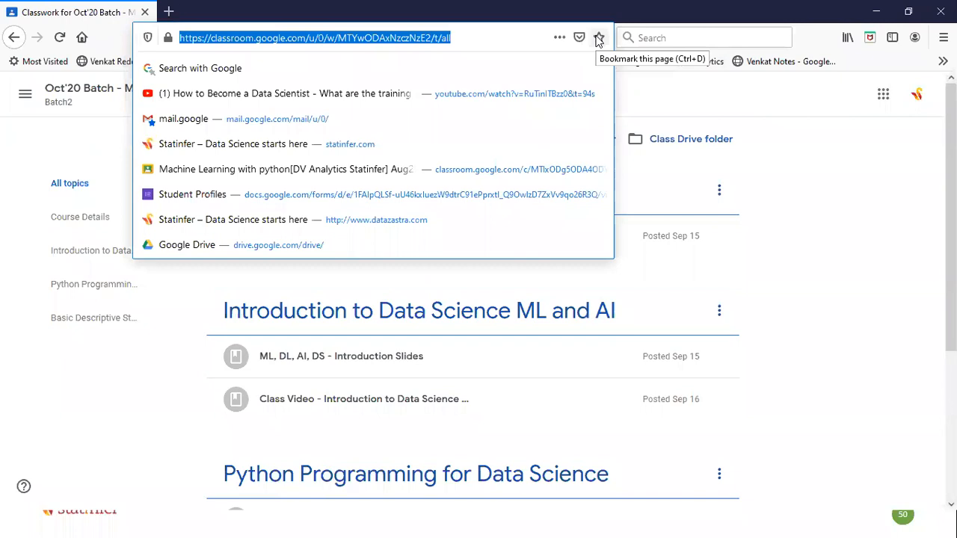
left_click(874, 215)
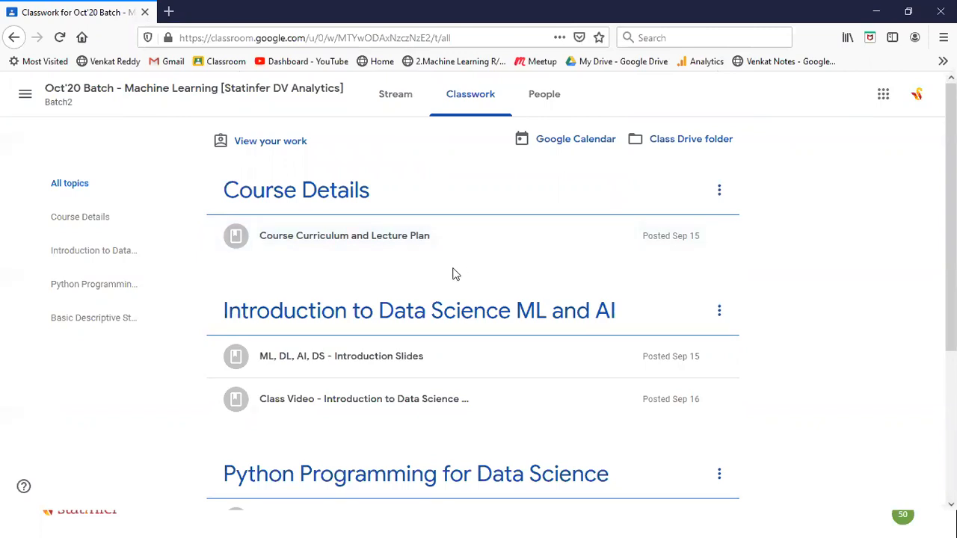
Under Introduction to Data Science ML and AI, expand the Introduction Slides and the Class Video material to view their attachments.
scroll(433, 317, "down", 3)
scroll(470, 365, "up", 3)
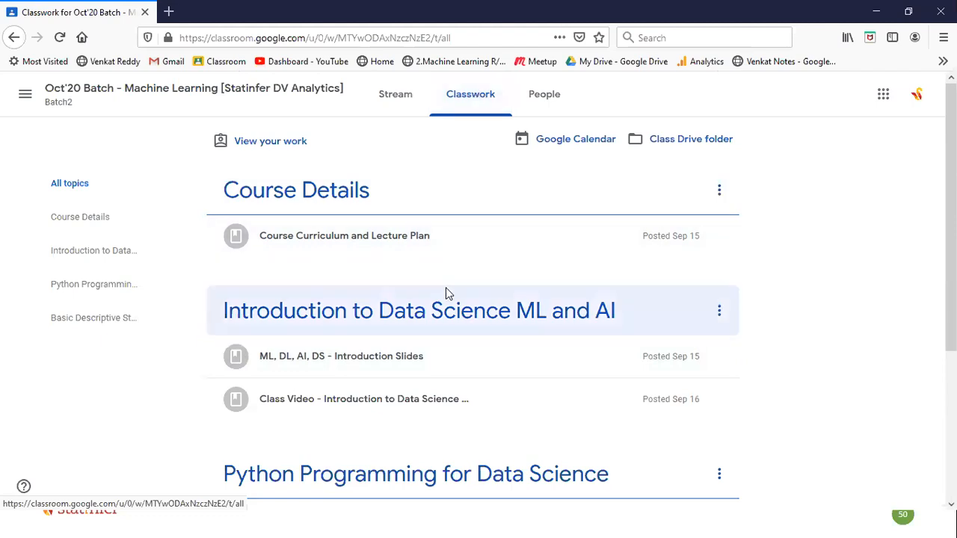
scroll(441, 322, "down", 3)
scroll(431, 364, "up", 3)
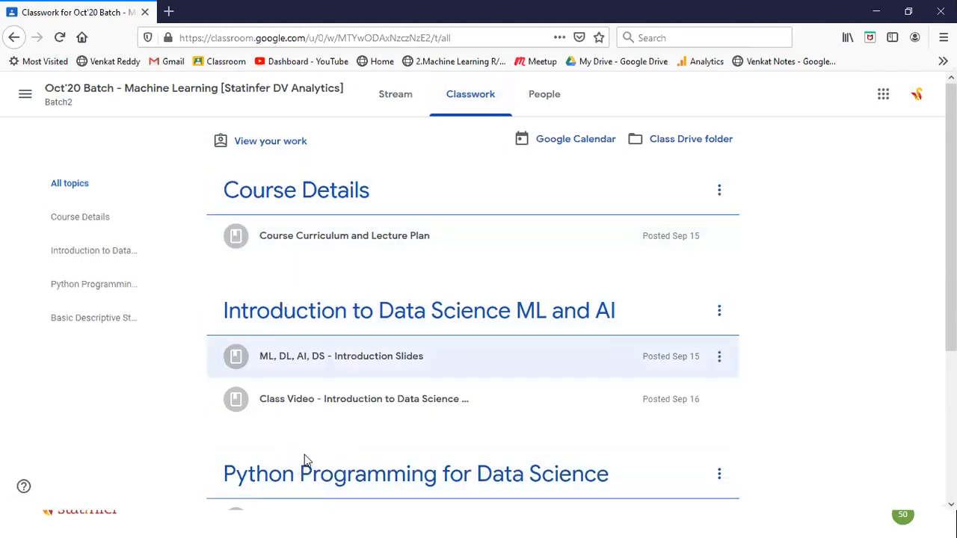
scroll(284, 202, "down", 1)
scroll(284, 203, "down", 1)
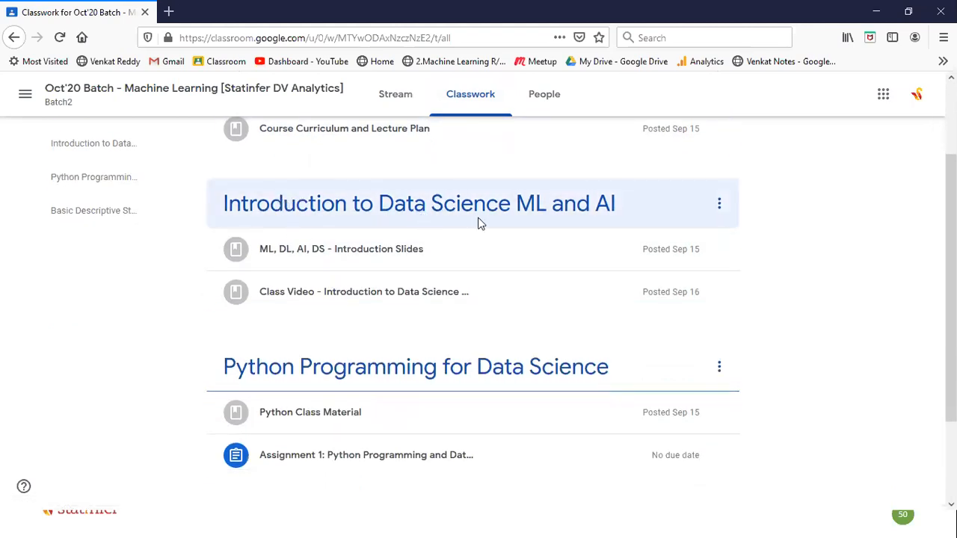
left_click(351, 254)
scroll(348, 252, "down", 3)
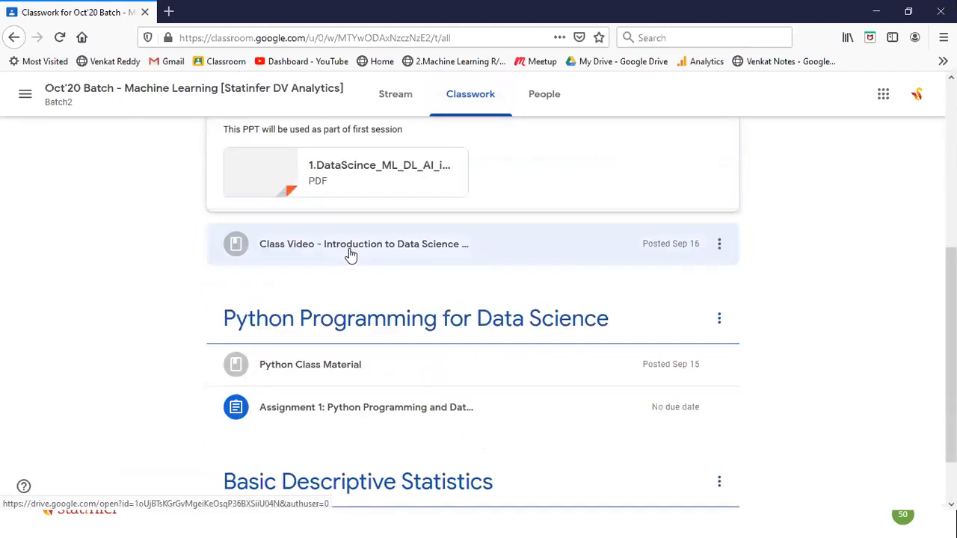
left_click(342, 276)
scroll(342, 271, "up", 2)
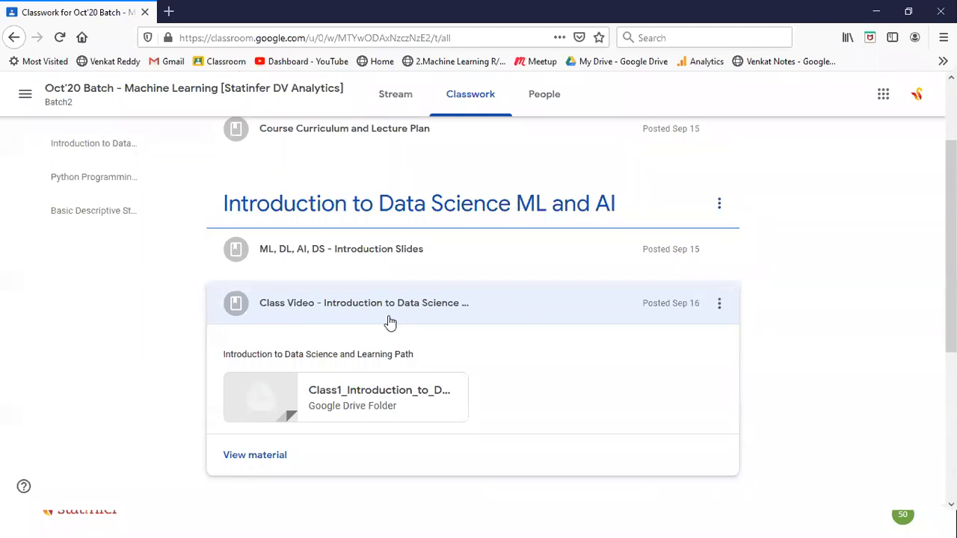
Open the Python Programming for Data Science topic and view its Python Class Material post.
scroll(391, 322, "down", 4)
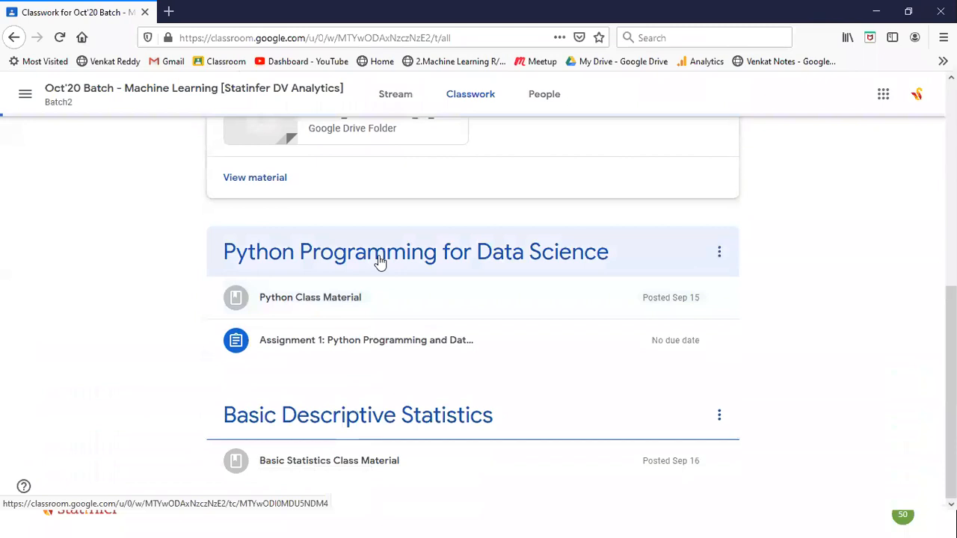
left_click(379, 259)
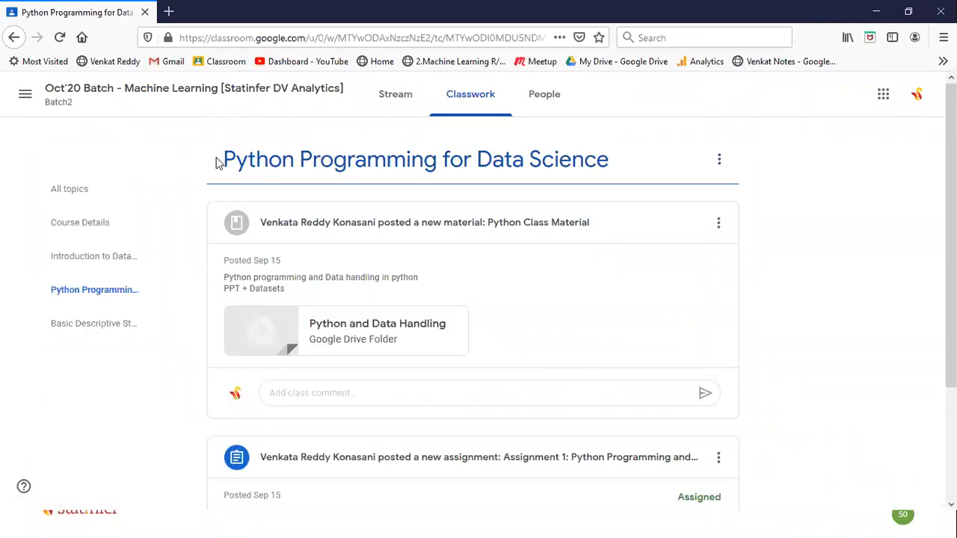
left_click(309, 227)
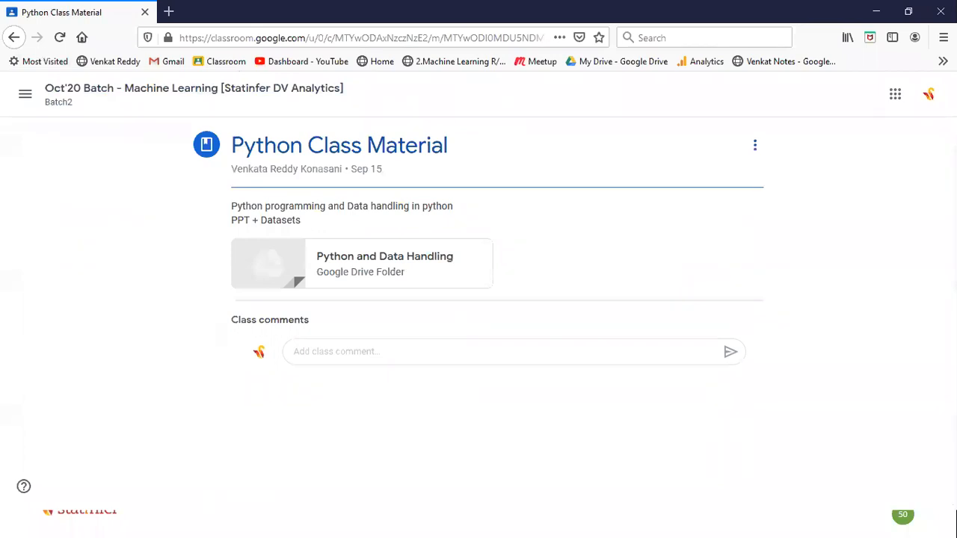
Return to the Oct'20 Batch Classwork page and look through its topics down to Basic Descriptive Statistics.
left_click(14, 38)
right_click(13, 38)
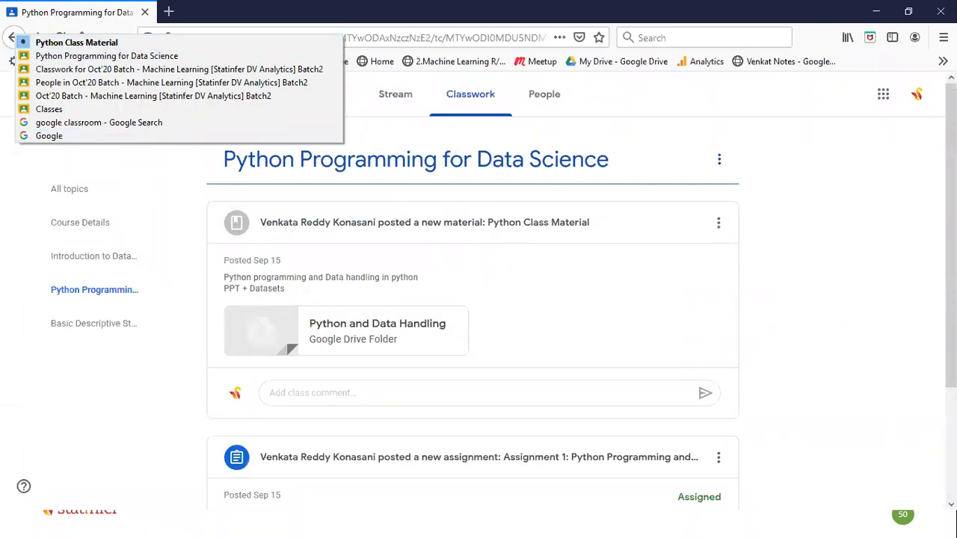
left_click(45, 69)
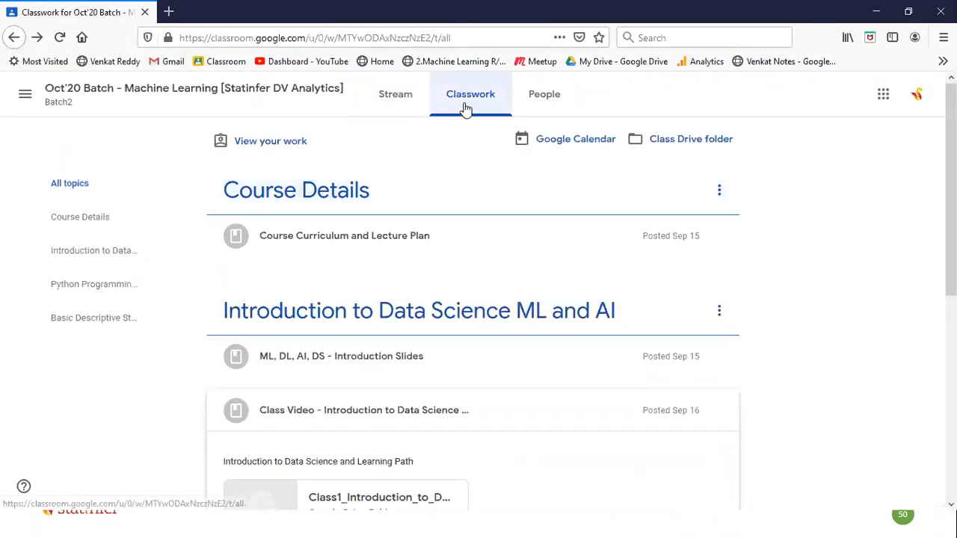
scroll(411, 280, "down", 5)
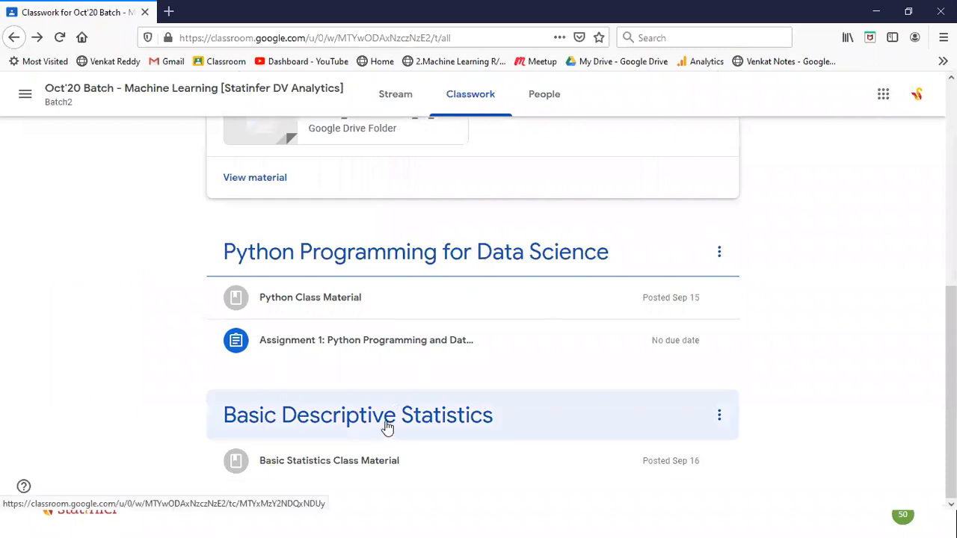
scroll(142, 299, "up", 5)
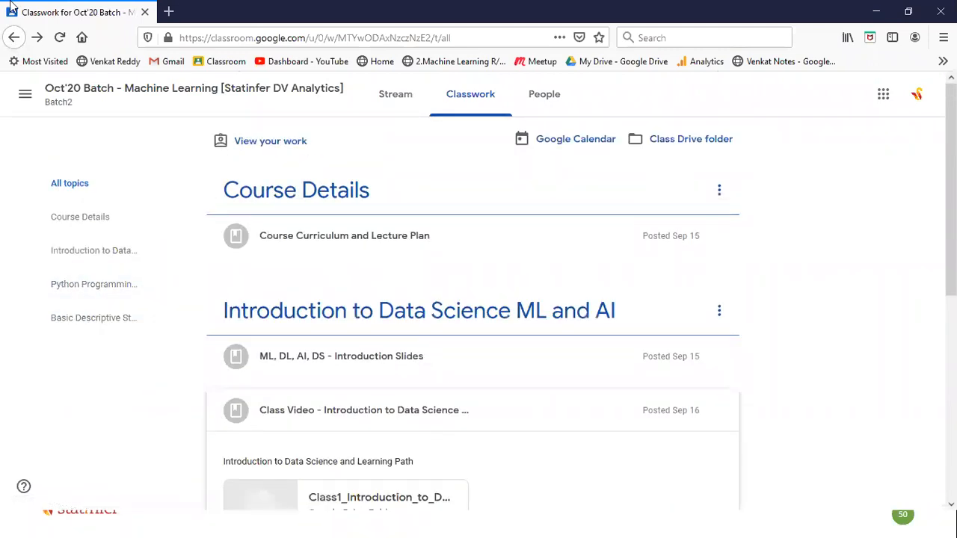
Return to the class list and open the Classwork of the Aug2020 Machine Learning with python class.
left_click(13, 37)
left_click(12, 38)
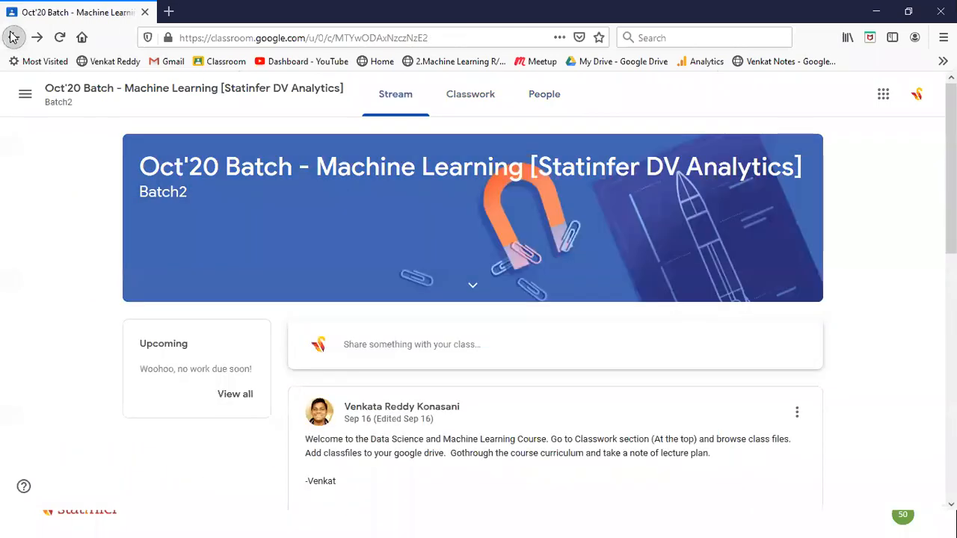
left_click(12, 37)
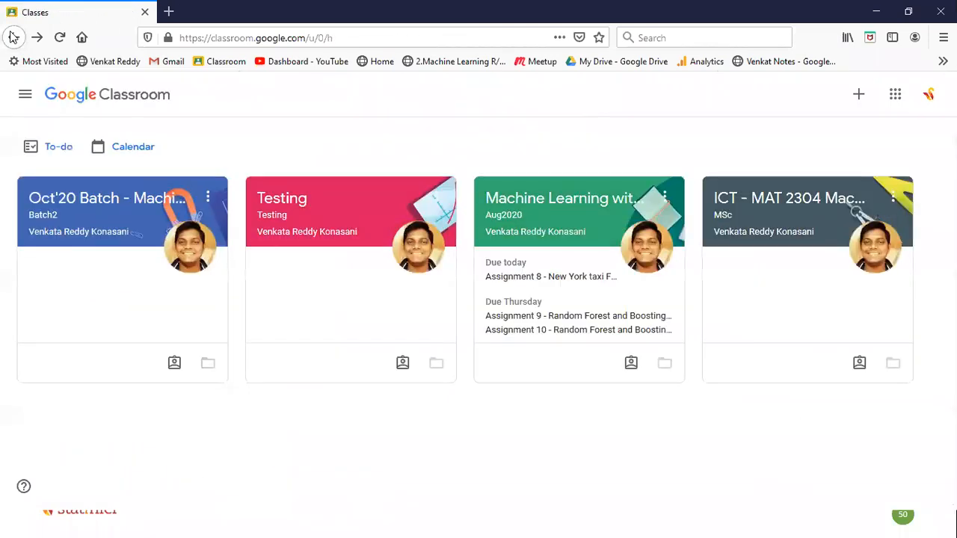
left_click(546, 196)
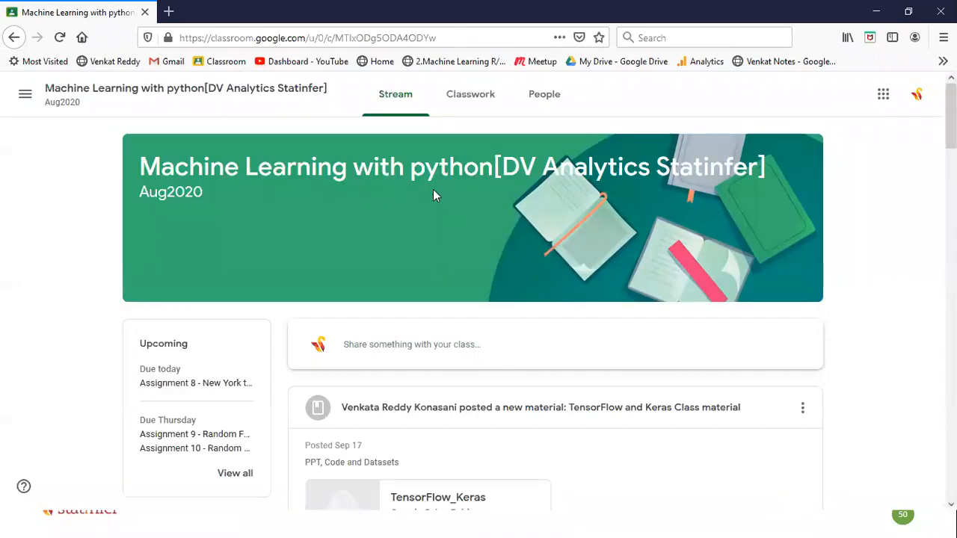
left_click(458, 95)
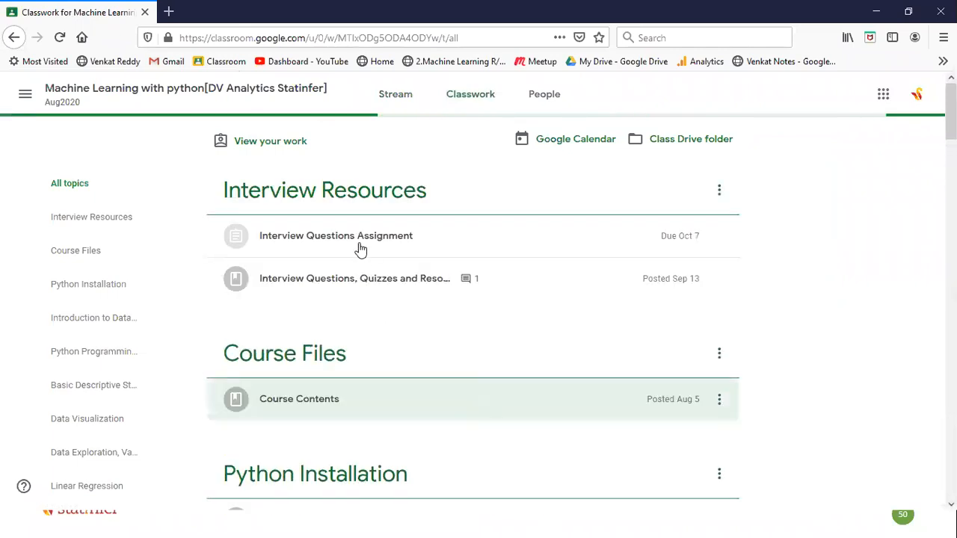
Examine the Aug2020 class's topics, materials and assignments from Interview Resources through ANN, and return to the class list.
scroll(380, 250, "down", 3)
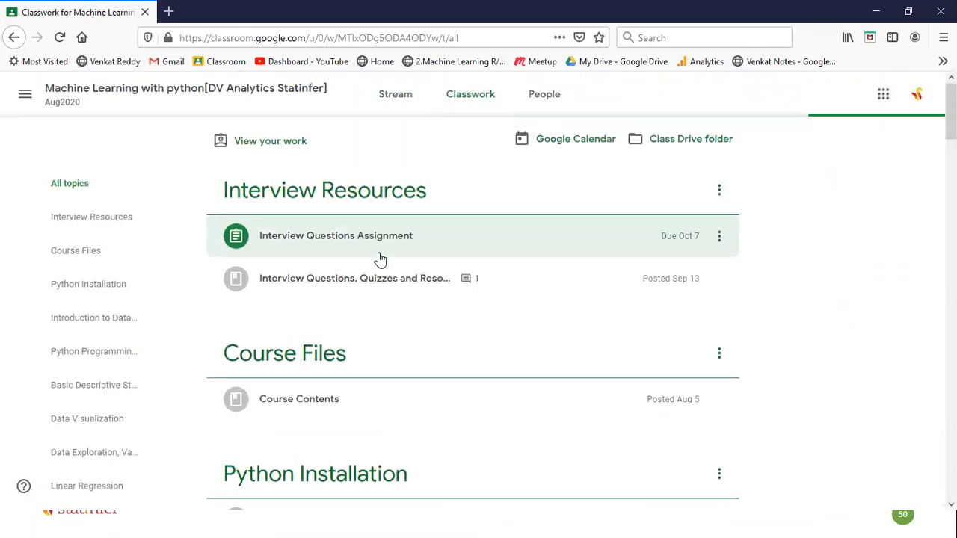
scroll(376, 256, "down", 5)
scroll(367, 307, "down", 5)
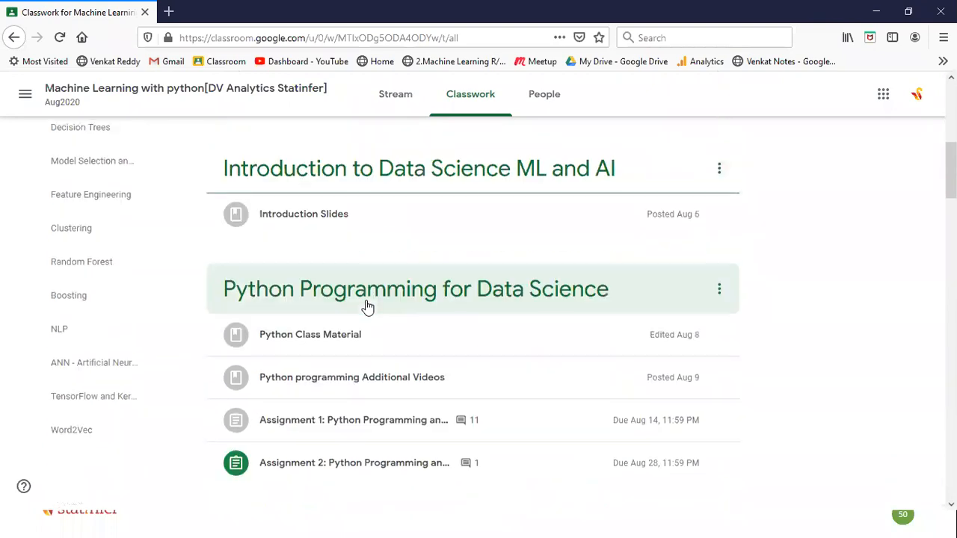
scroll(366, 284, "down", 4)
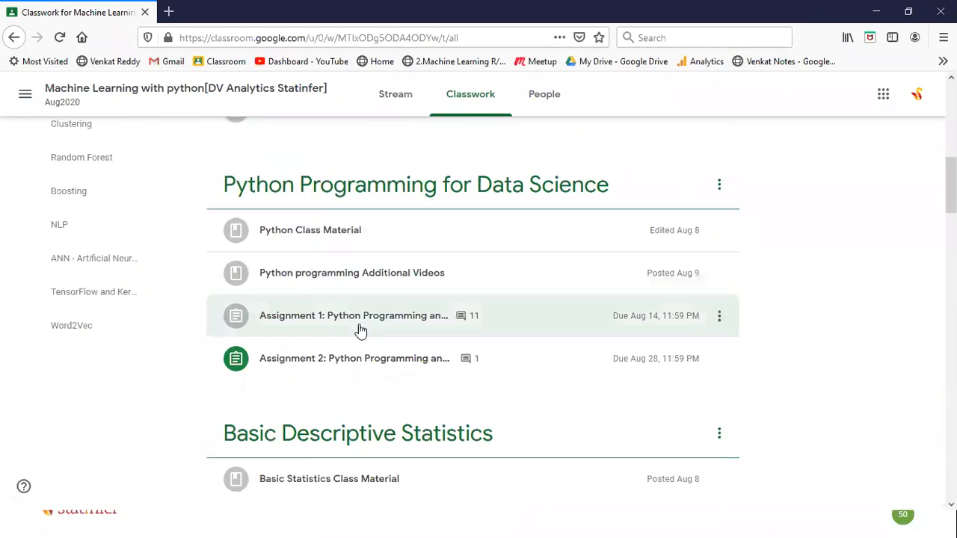
scroll(367, 249, "down", 10)
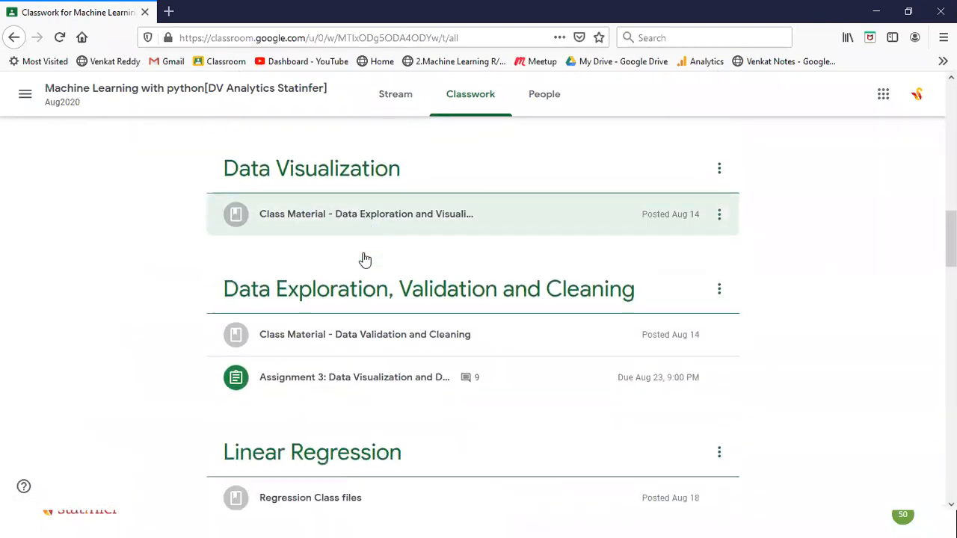
scroll(364, 321, "down", 12)
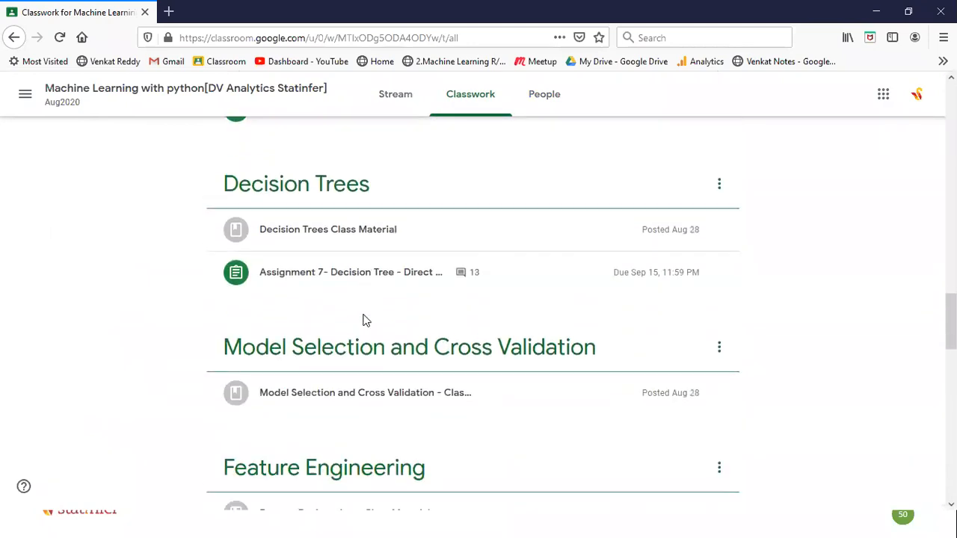
scroll(362, 317, "down", 4)
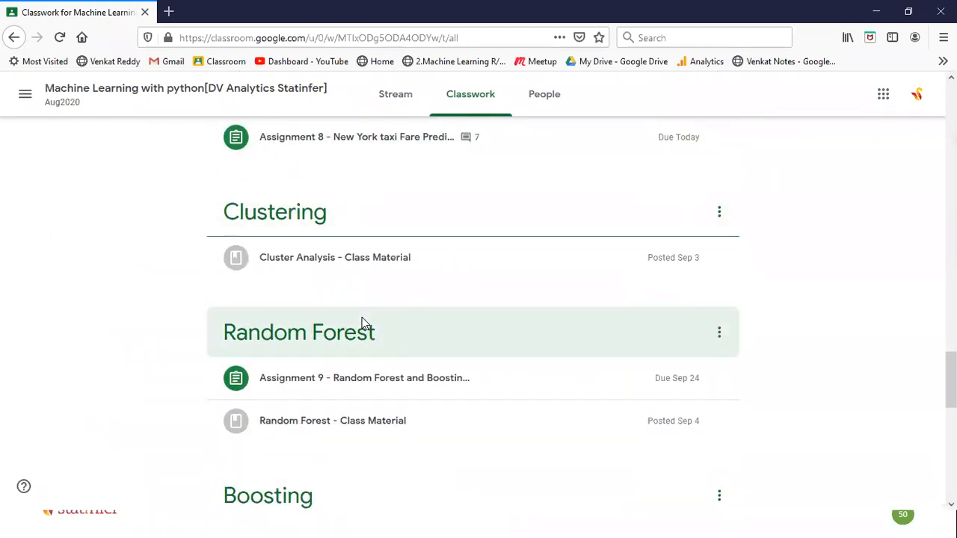
scroll(362, 317, "down", 3)
scroll(362, 318, "down", 3)
scroll(362, 322, "up", 1)
scroll(362, 322, "down", 3)
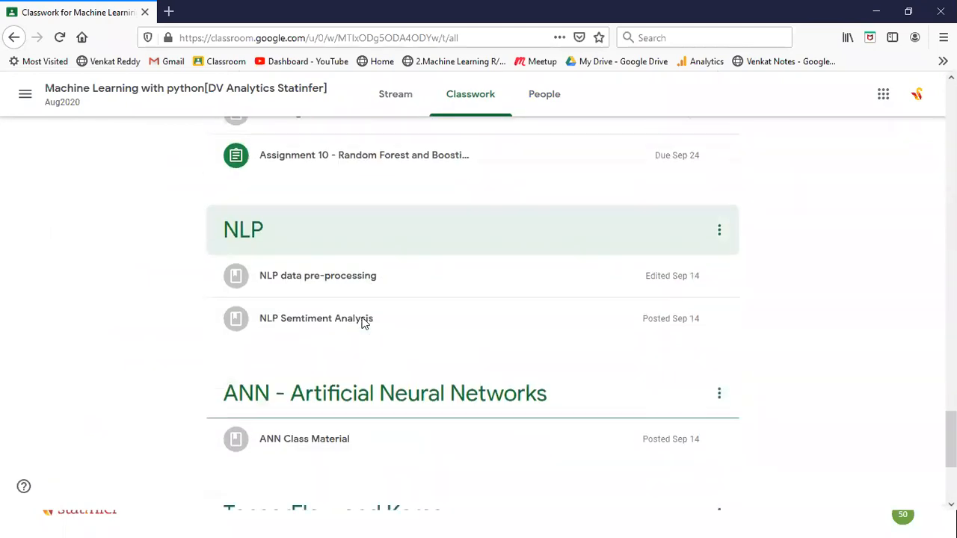
scroll(362, 322, "up", 20)
scroll(362, 321, "down", 20)
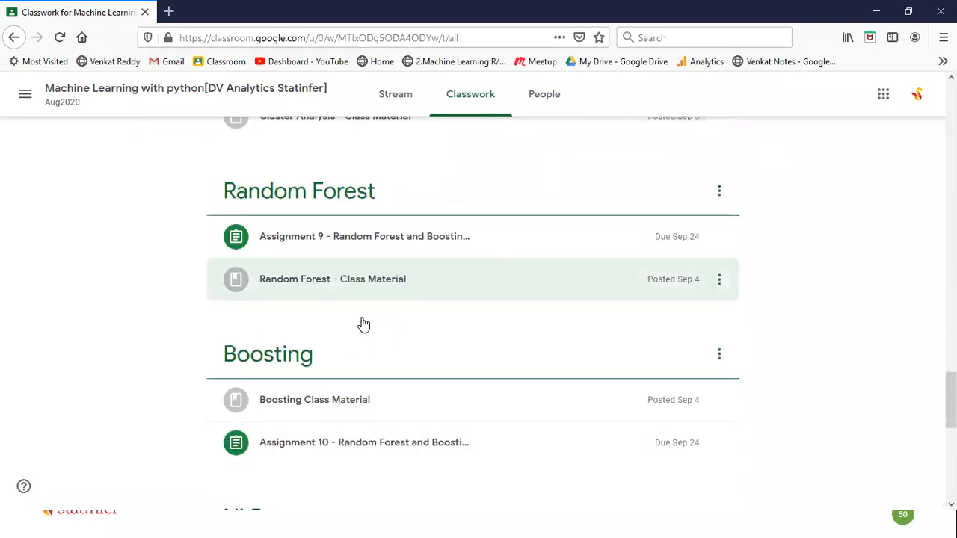
scroll(362, 322, "up", 20)
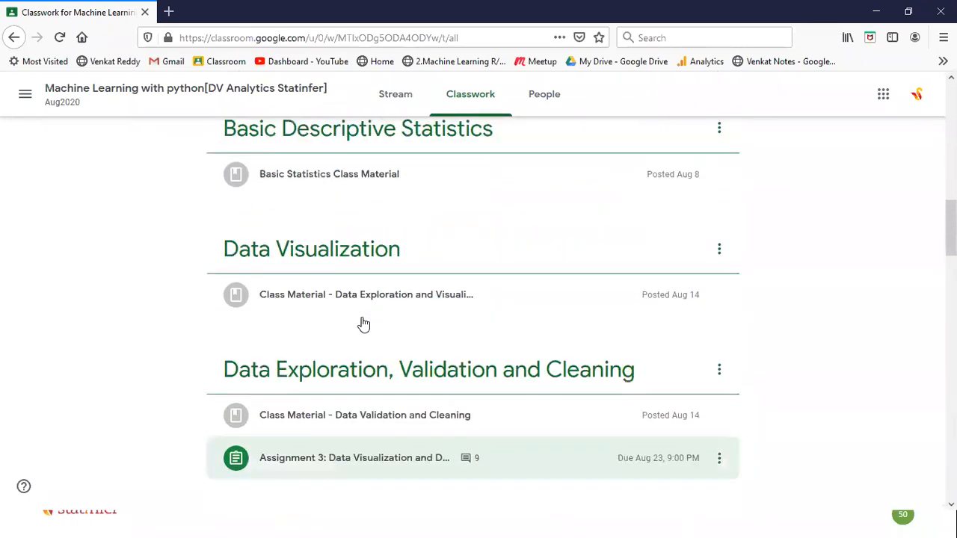
scroll(363, 322, "up", 1)
left_click(14, 39)
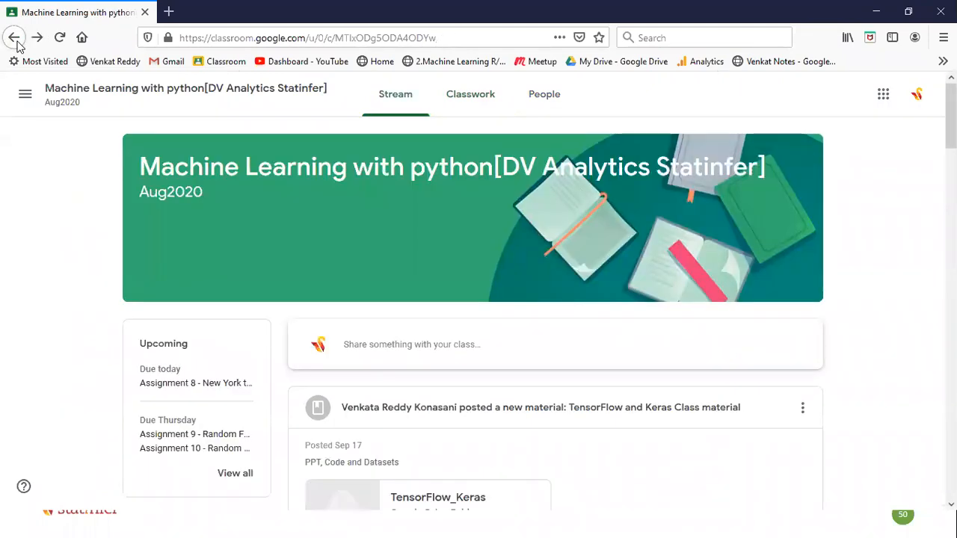
left_click(14, 38)
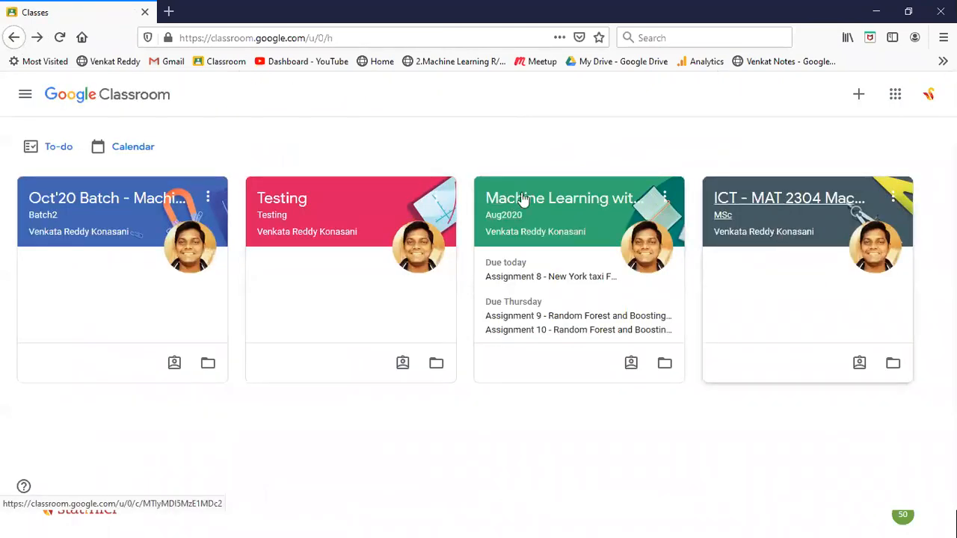
Open the Classwork page of the Oct'20 Batch class and look through its topics down to Basic Descriptive Statistics.
left_click(86, 198)
scroll(496, 382, "down", 3)
scroll(478, 337, "up", 3)
left_click(456, 98)
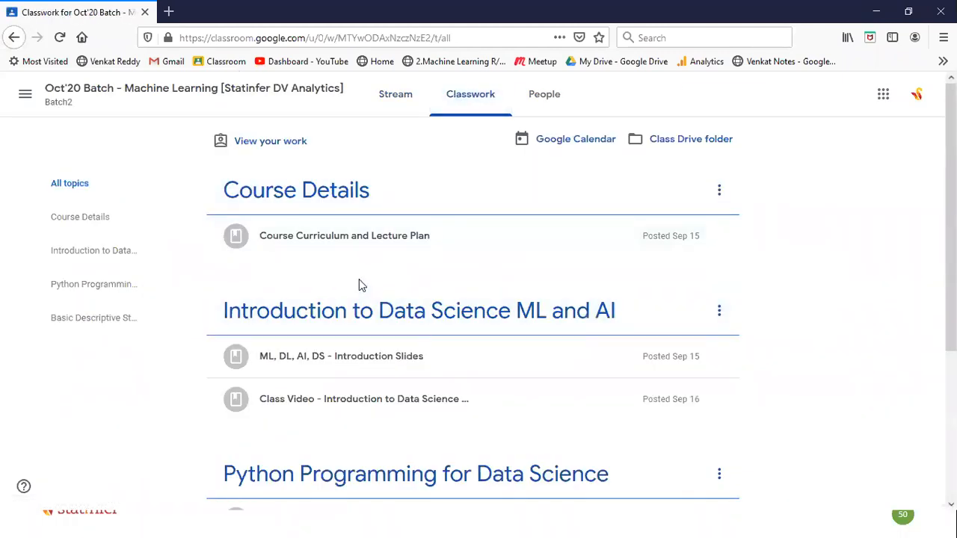
scroll(374, 359, "down", 3)
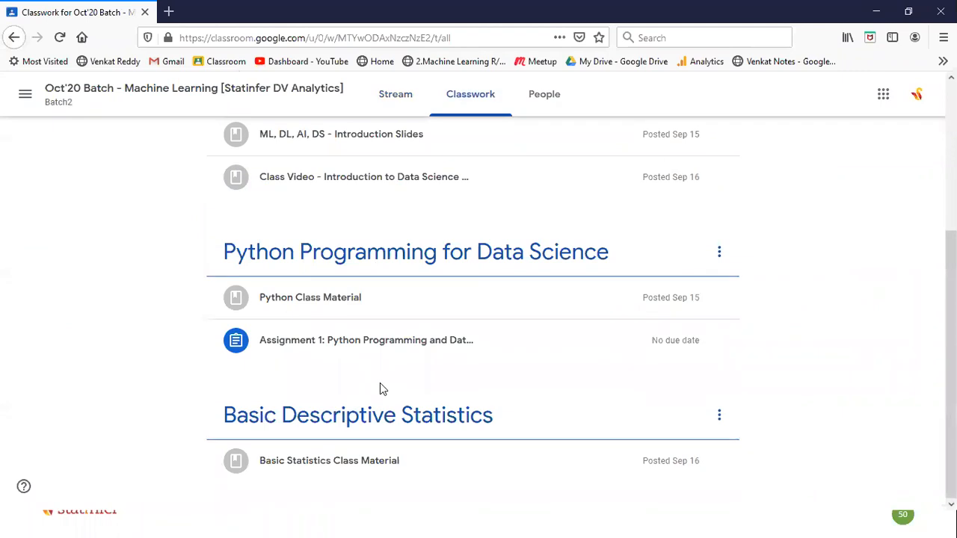
scroll(379, 387, "up", 3)
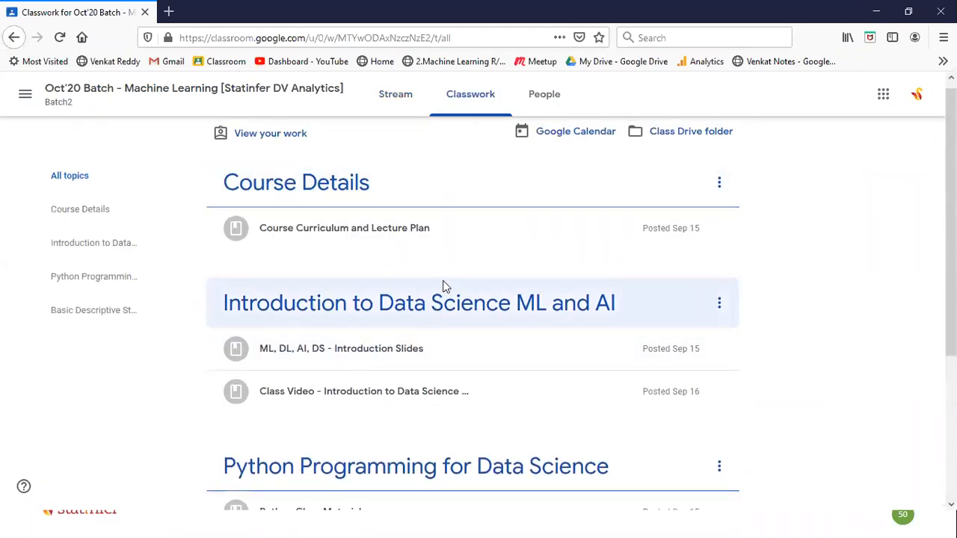
scroll(444, 285, "down", 3)
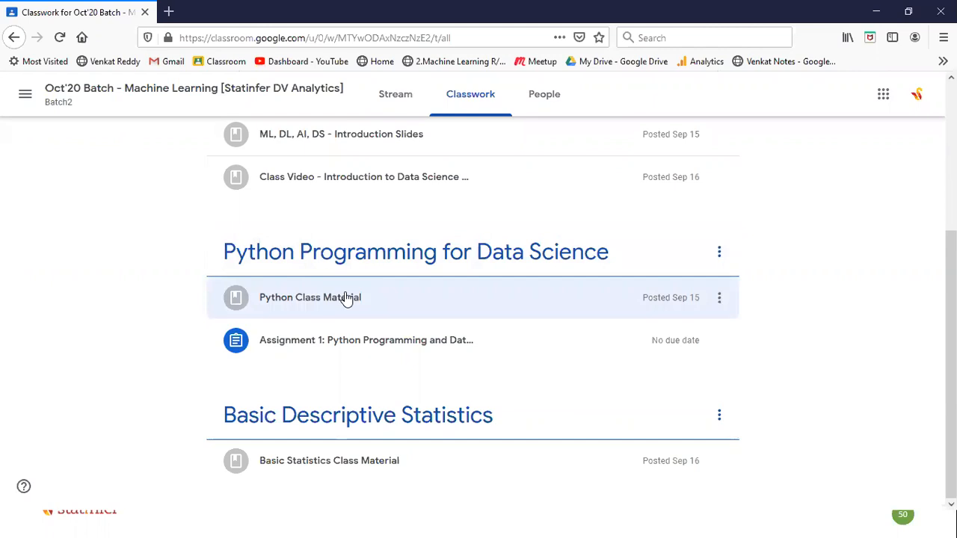
Open the Python Class Material post and its attached Python and Data Handling folder in Google Drive.
left_click(346, 299)
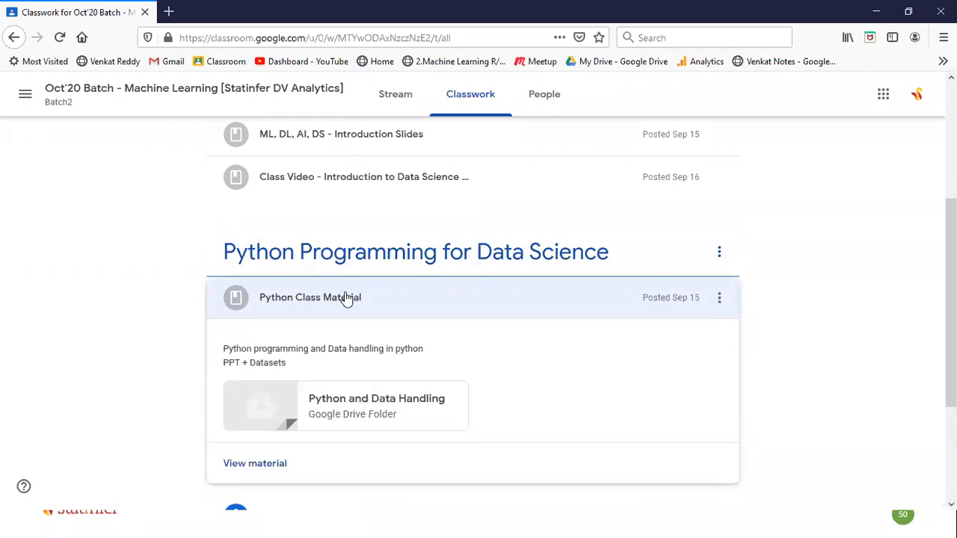
left_click(255, 464)
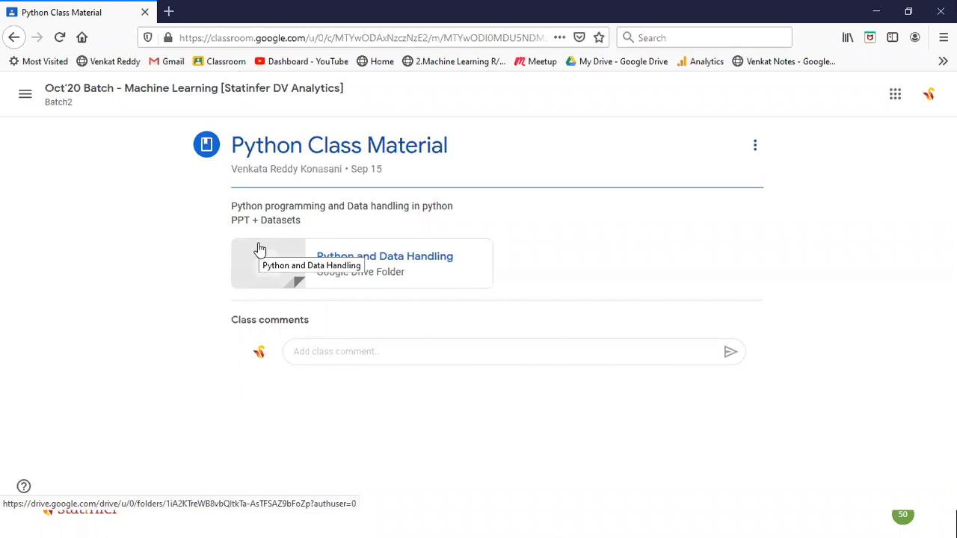
left_click(321, 265)
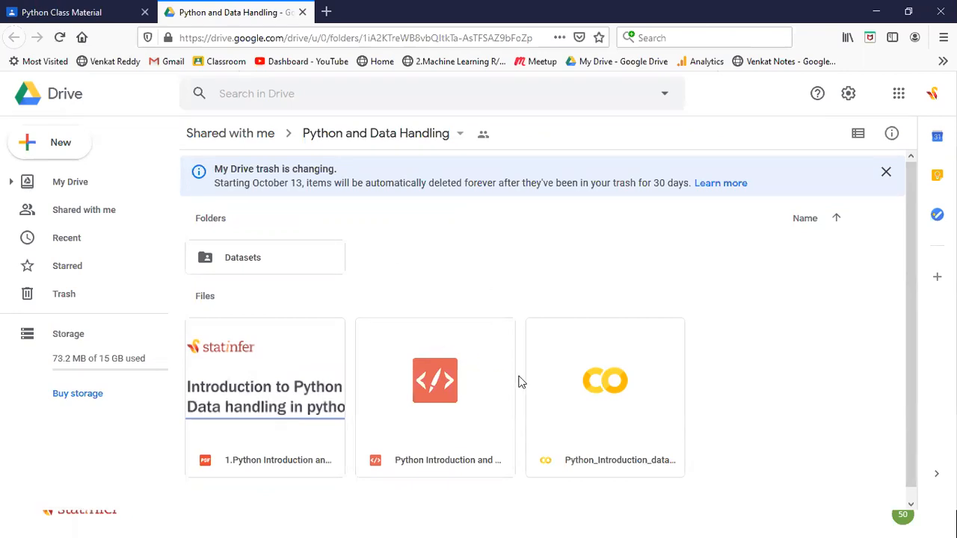
left_click(90, 13)
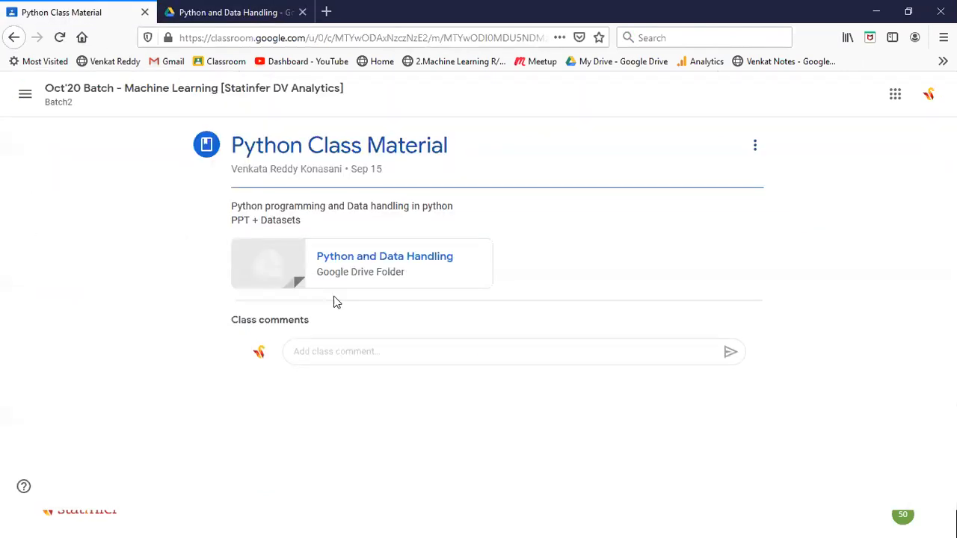
left_click(232, 12)
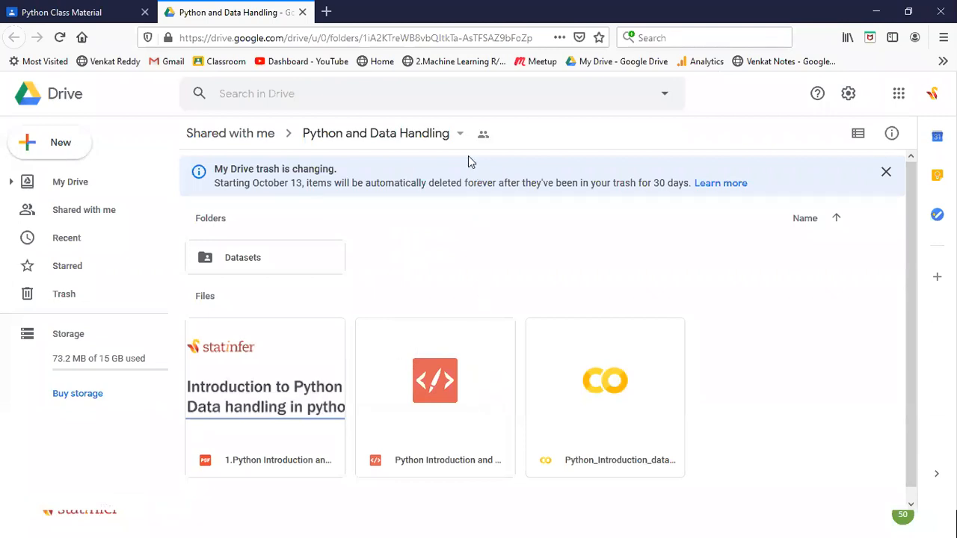
Add a shortcut to the Python and Data Handling folder inside My Drive's Classroom folder for the Oct'20 Batch.
left_click(458, 133)
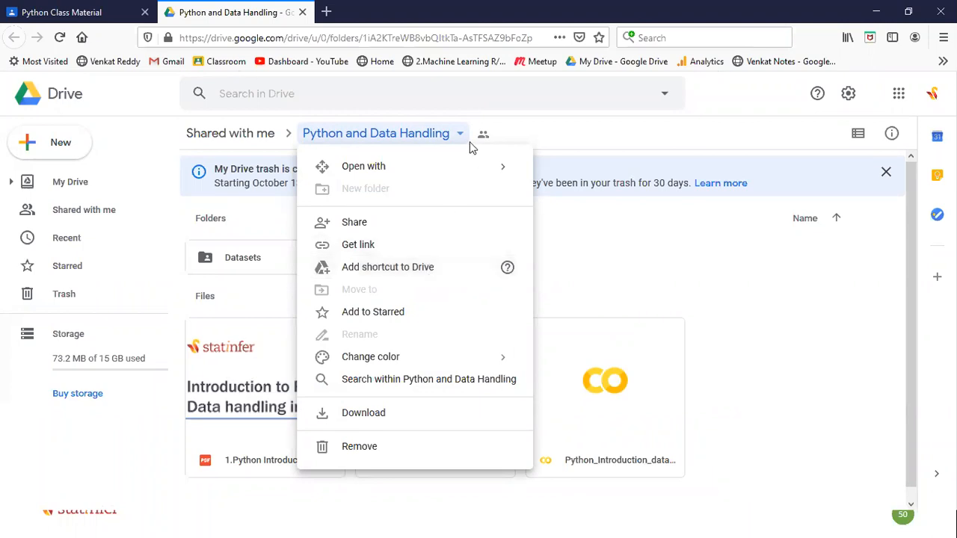
left_click(460, 139)
left_click(458, 136)
left_click(400, 267)
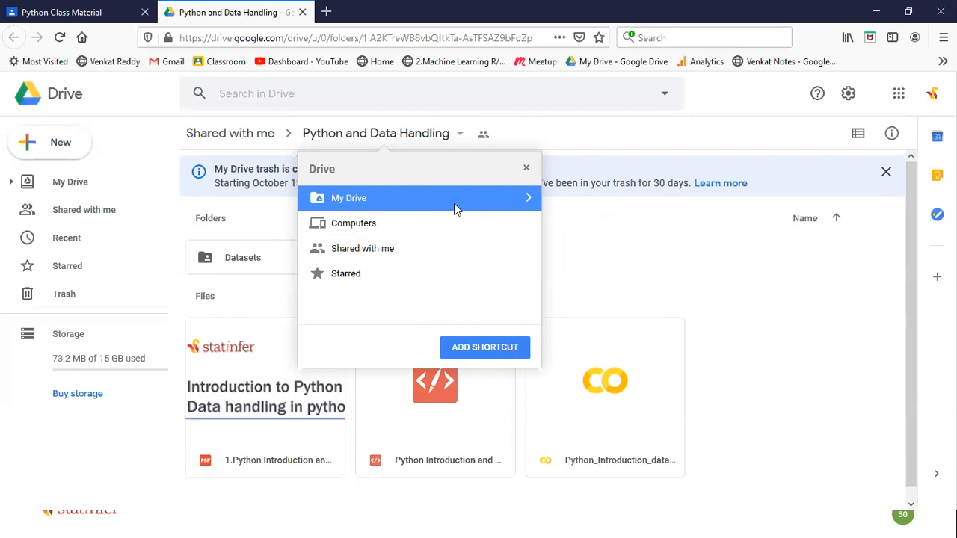
left_click(529, 199)
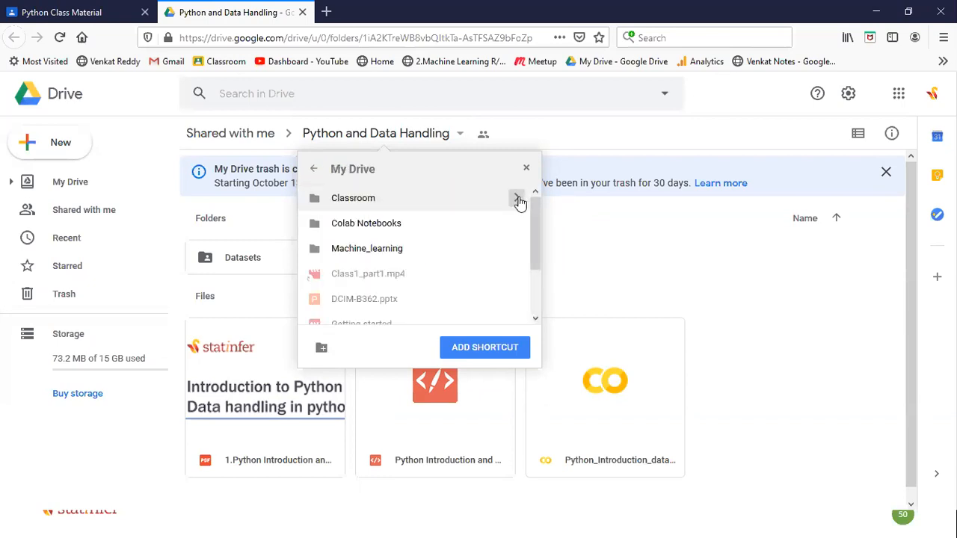
left_click(518, 200)
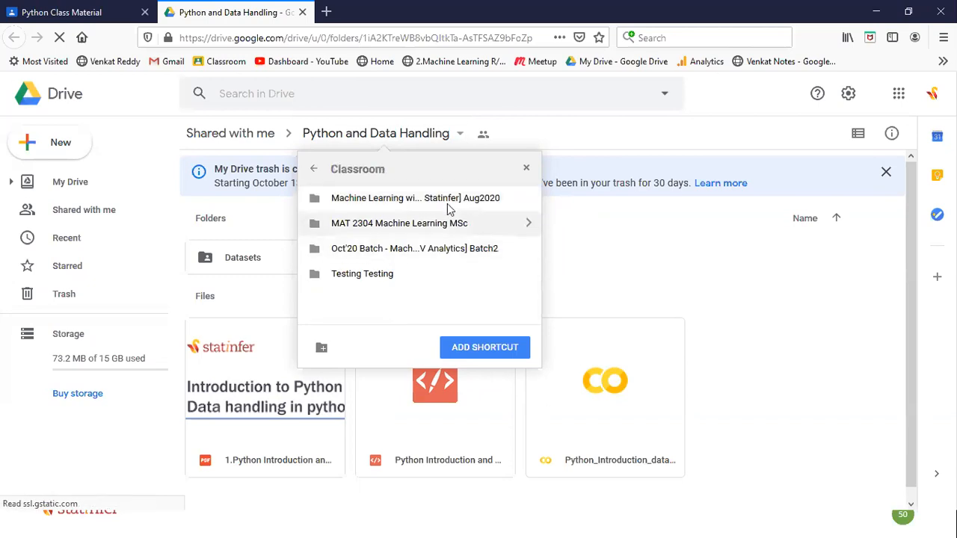
left_click(314, 169)
left_click(314, 169)
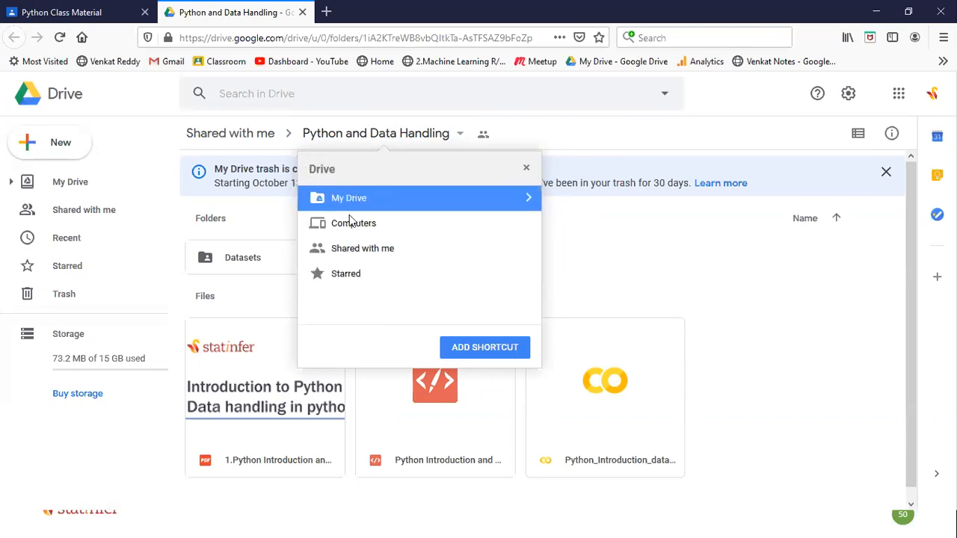
left_click(531, 204)
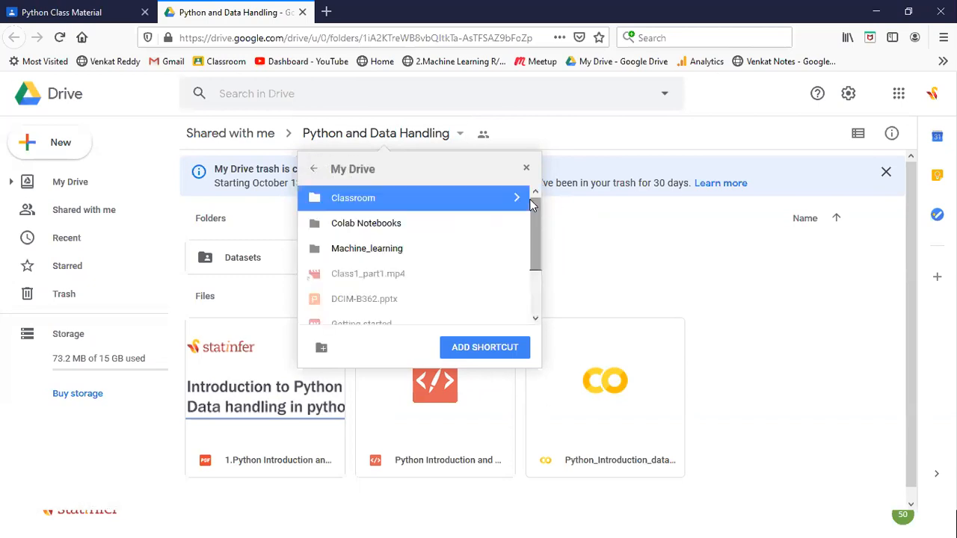
left_click(523, 200)
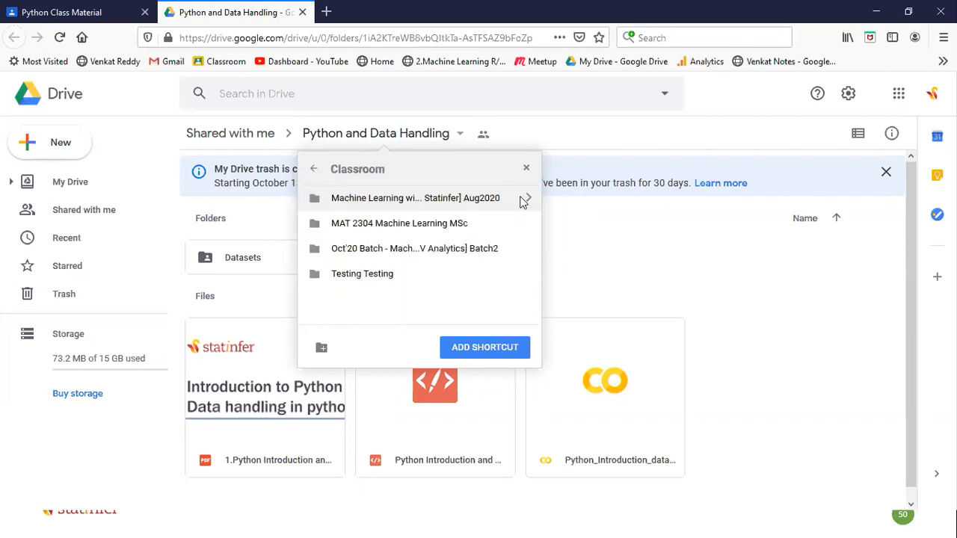
left_click(526, 251)
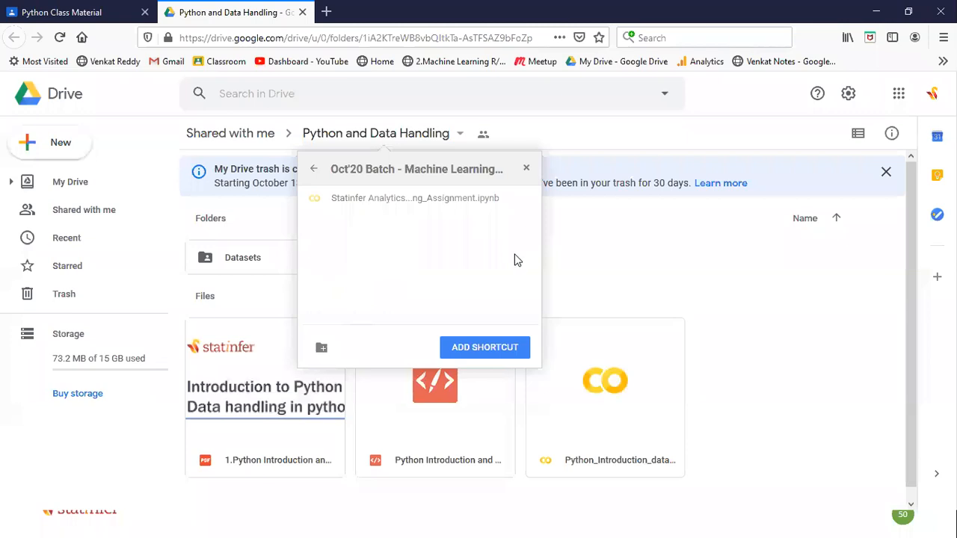
left_click(467, 349)
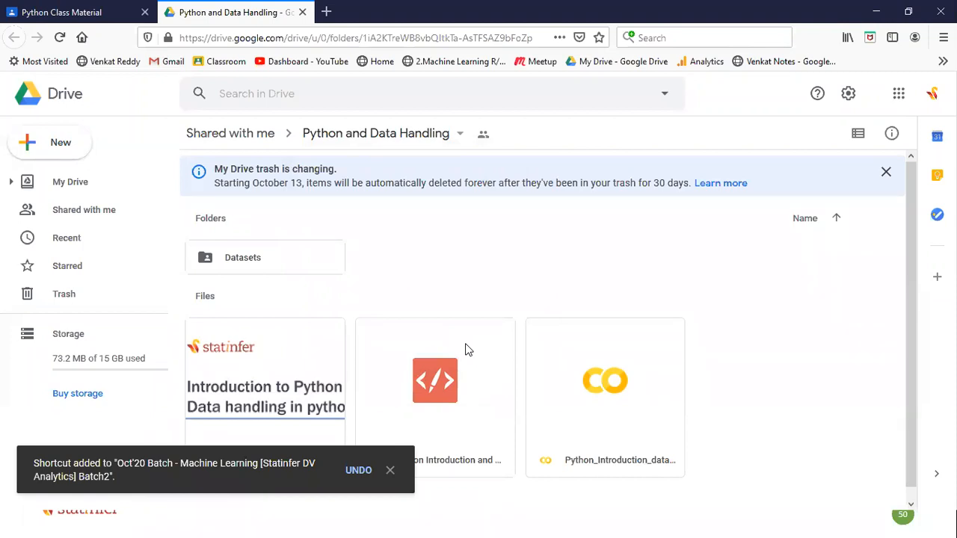
left_click(460, 135)
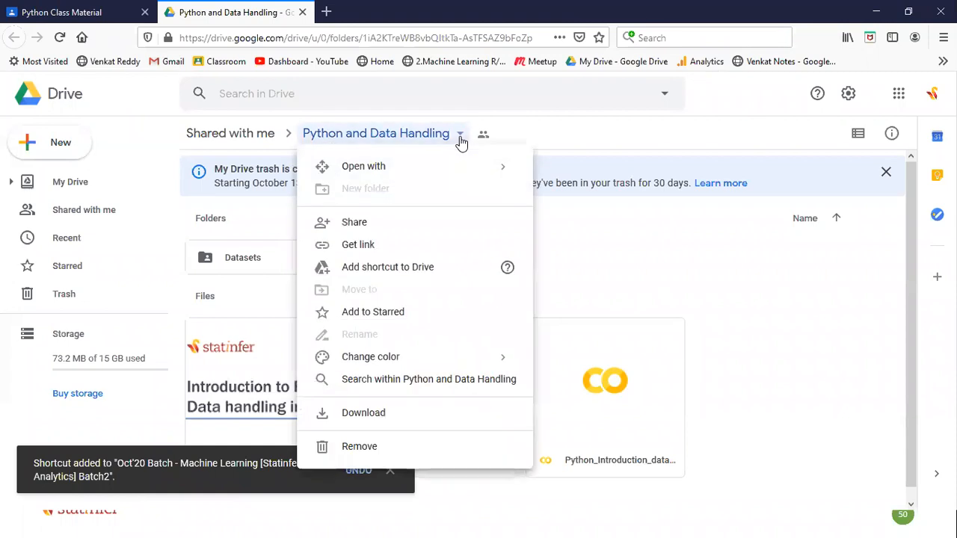
left_click(378, 275)
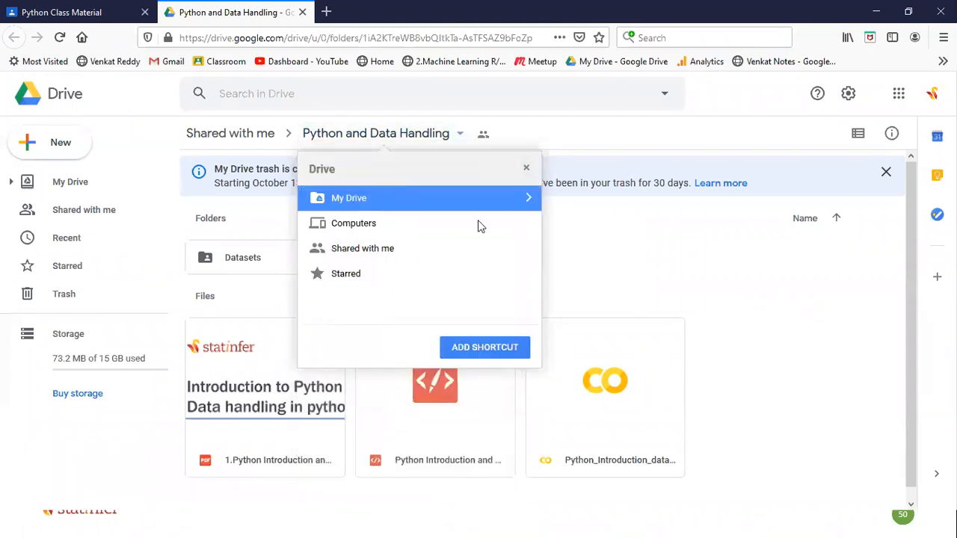
left_click(528, 198)
left_click(526, 168)
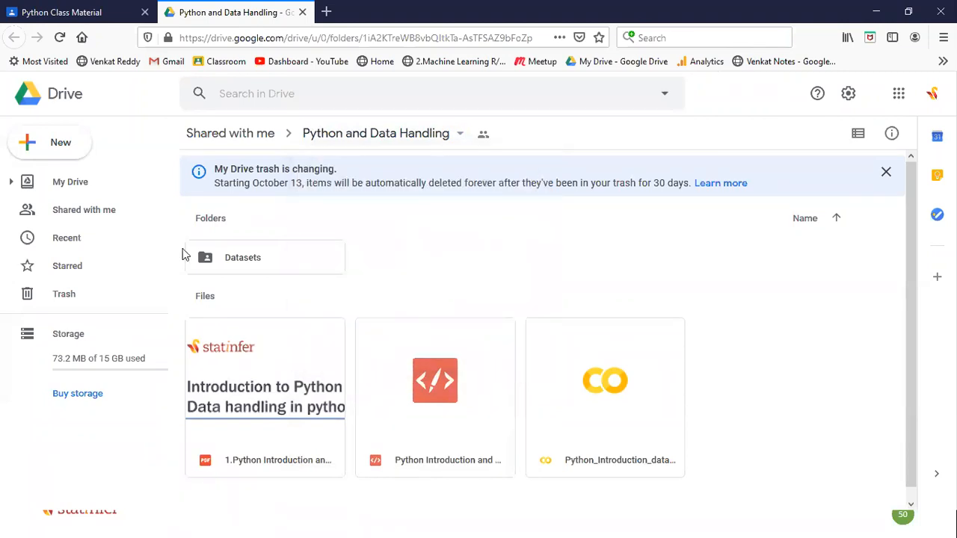
Expand My Drive's Classroom and Oct'20 Batch folders to locate the Python and Data Handling shortcut.
left_click(12, 183)
left_click(28, 208)
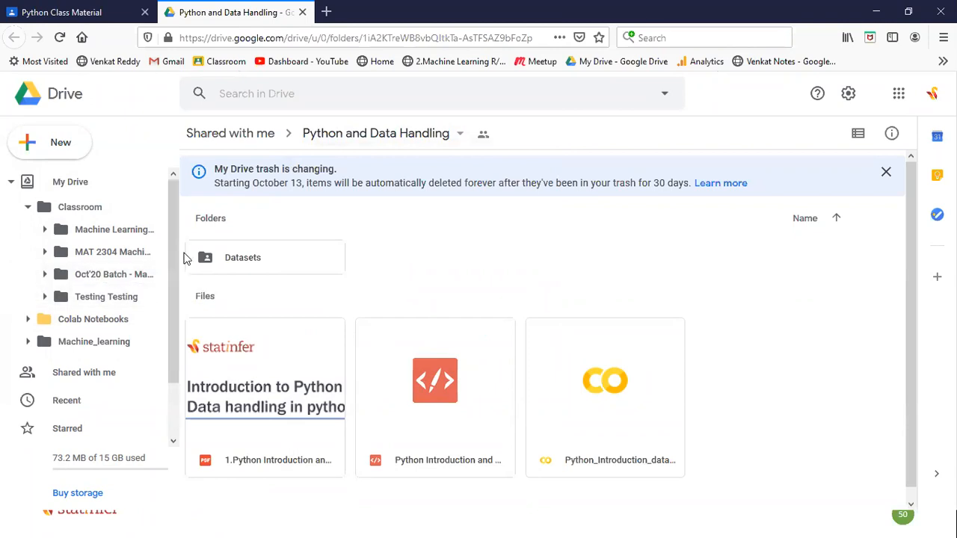
left_click_drag(180, 253, 239, 257)
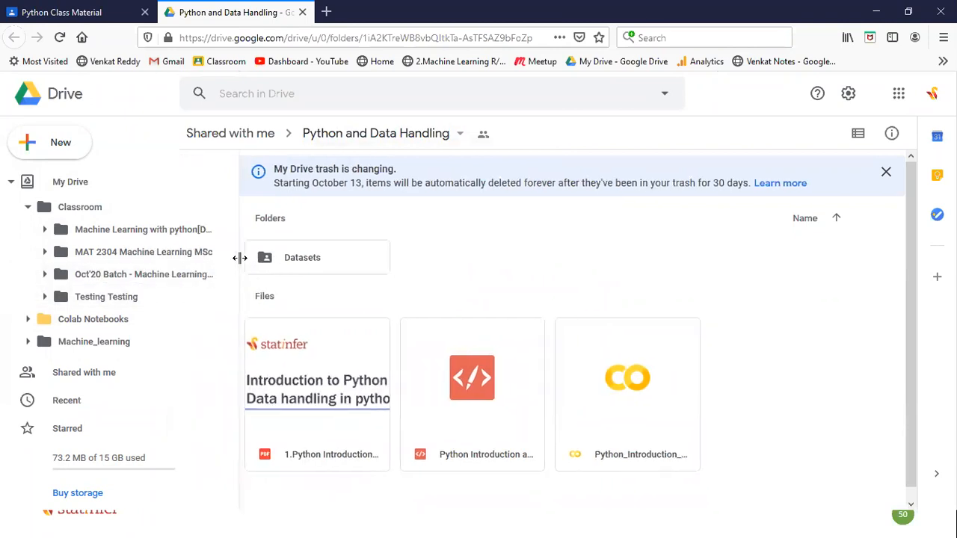
left_click(45, 275)
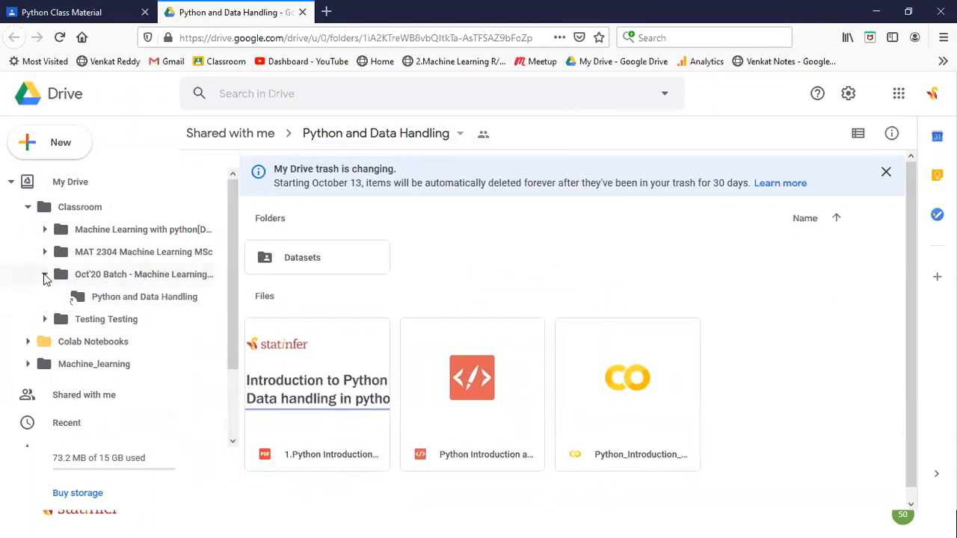
left_click(142, 299)
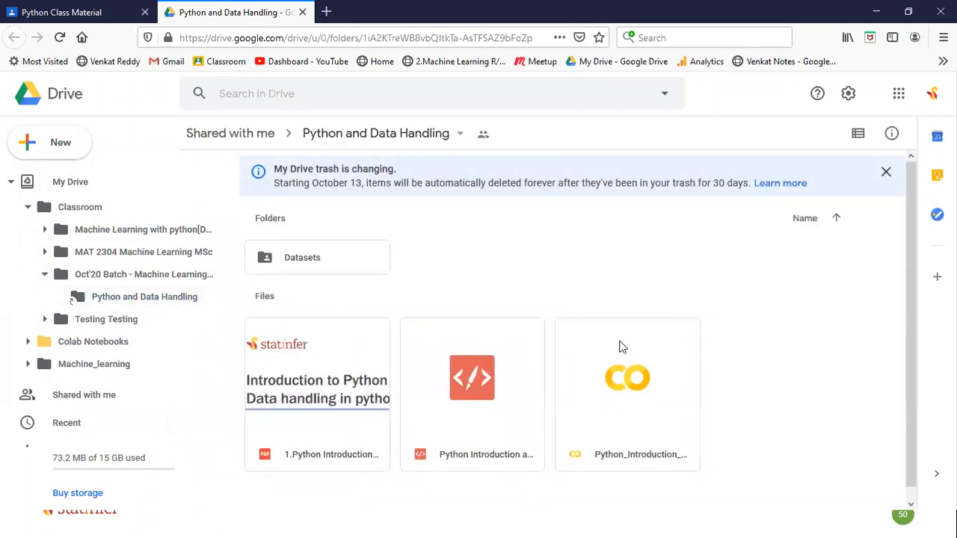
left_click_drag(234, 224, 174, 221)
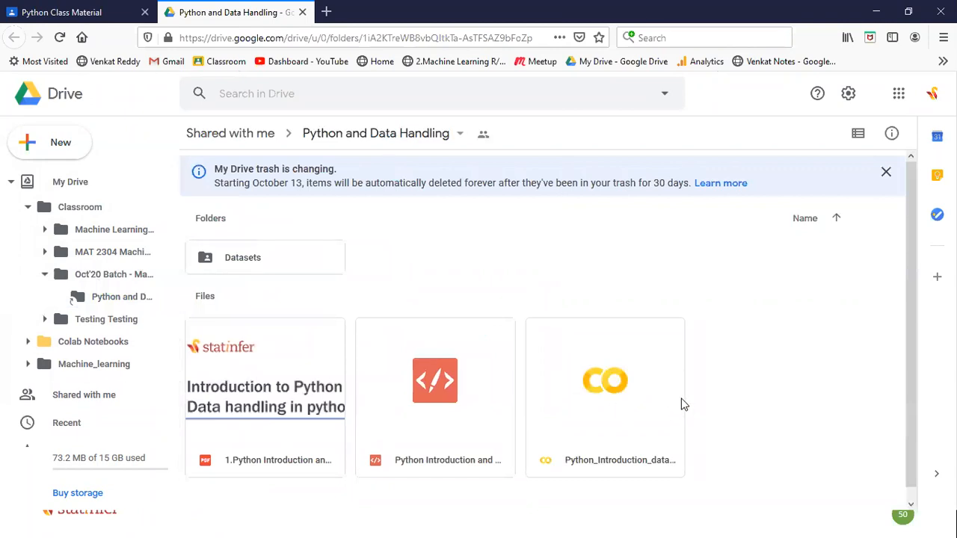
Open the Python_Introduction_data_Handling.ipynb notebook from the folder with Google Colaboratory.
left_click(630, 385)
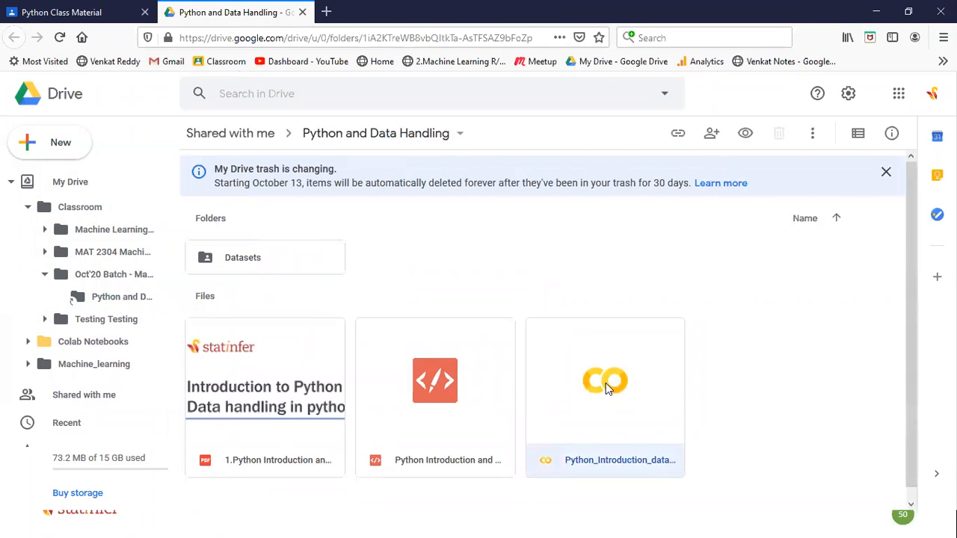
left_click(744, 412)
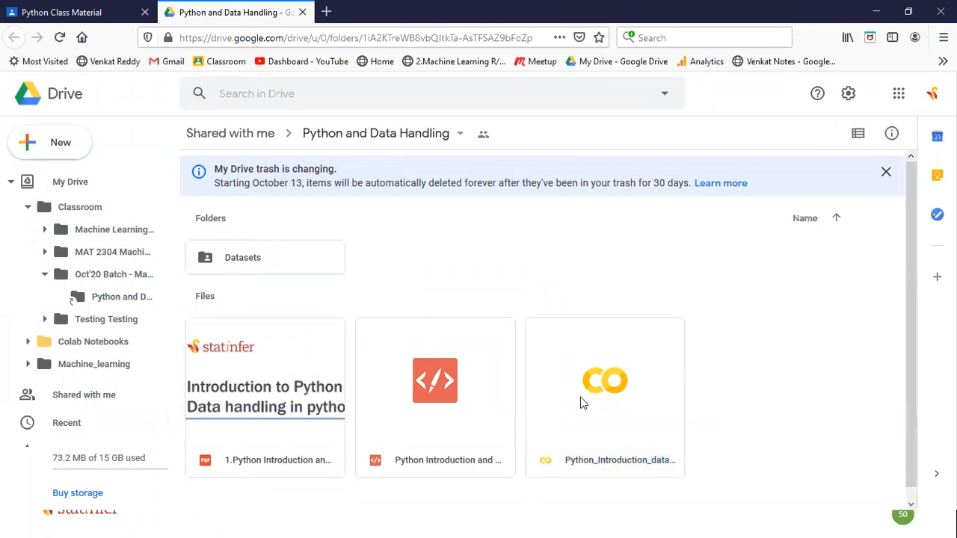
left_click(600, 383)
double_click(599, 383)
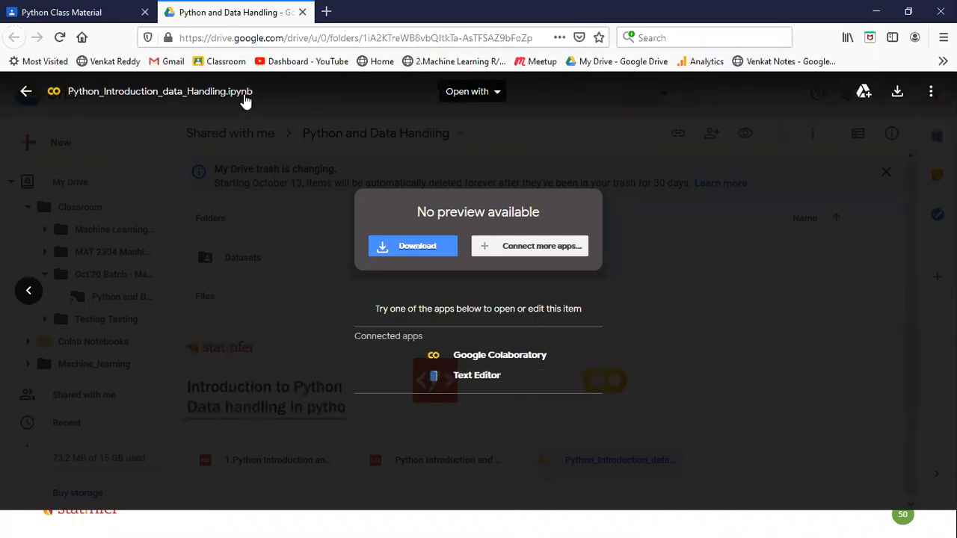
left_click(496, 93)
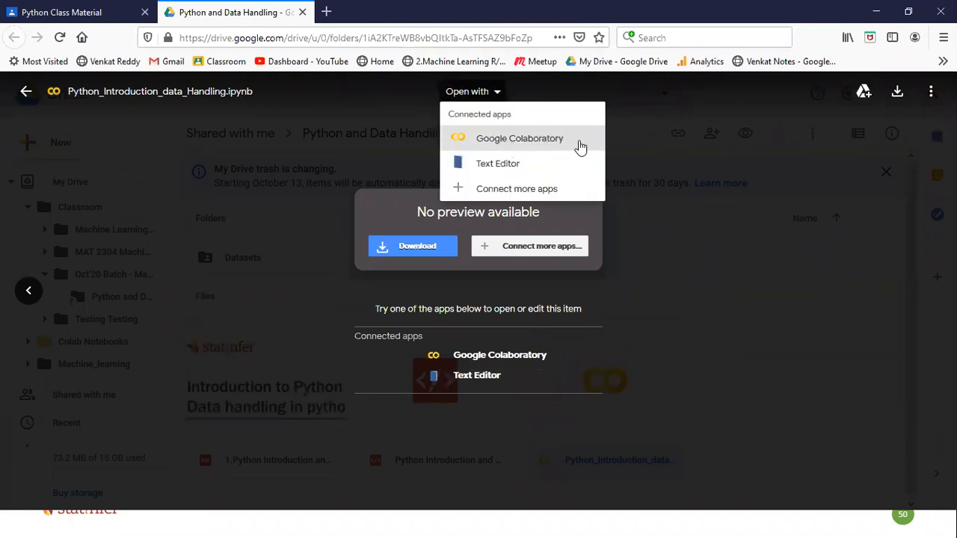
left_click(497, 94)
left_click(492, 93)
left_click(496, 97)
left_click(521, 142)
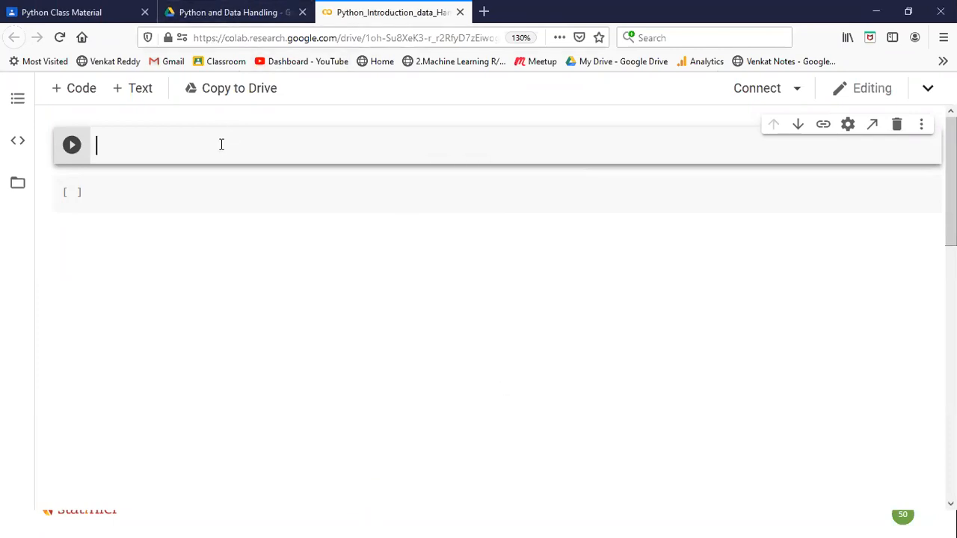
Save a copy of the Python_Introduction_data_Handling notebook to Drive and view the copy's web address.
left_click(203, 12)
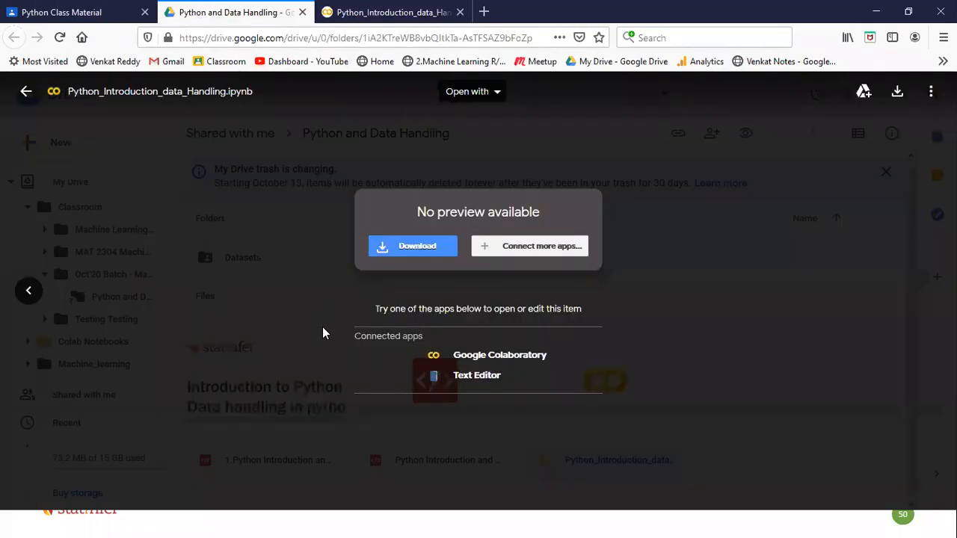
left_click(360, 14)
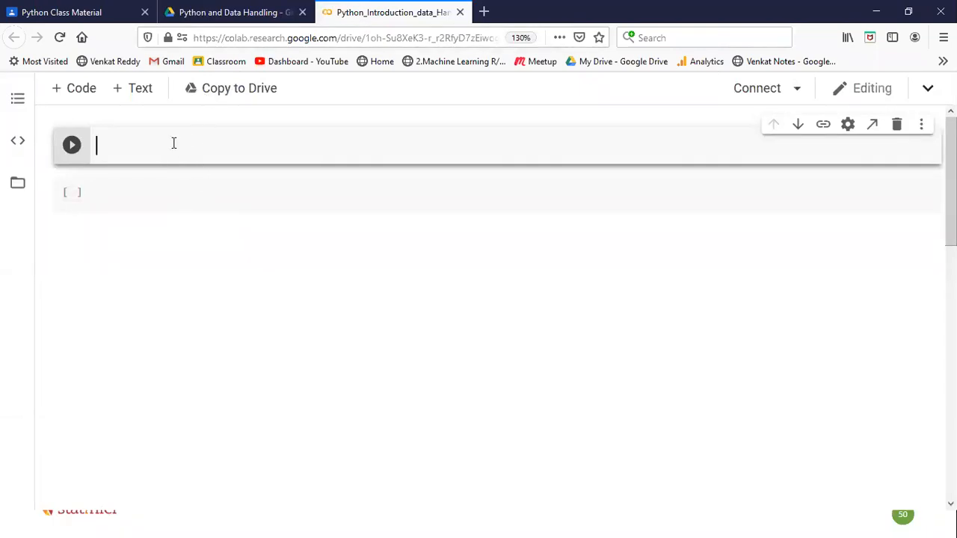
left_click(237, 88)
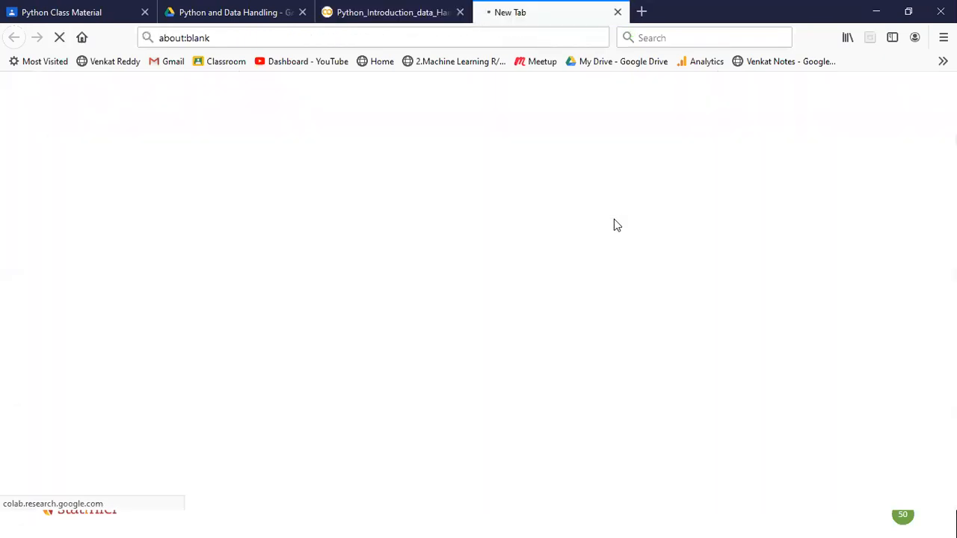
left_click(252, 39)
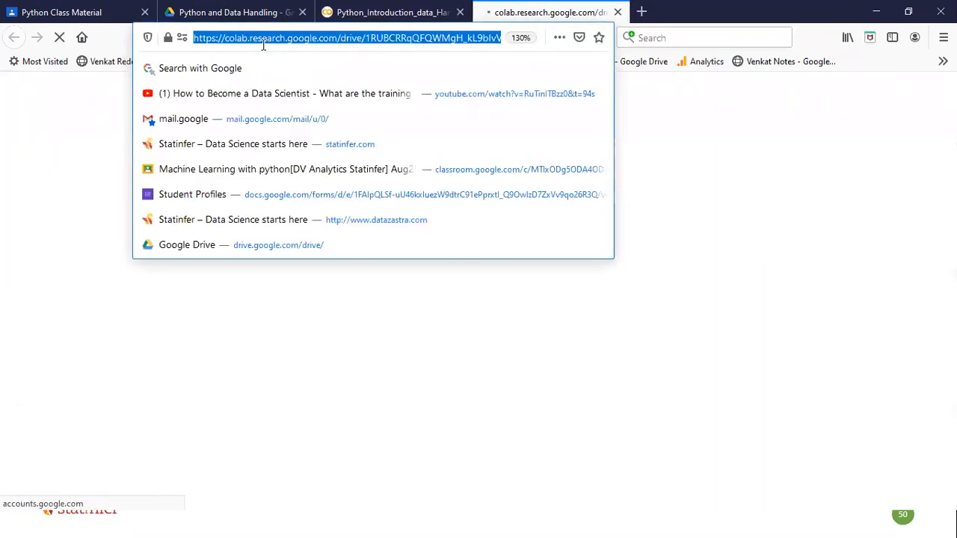
Compare the copied Python notebook with its original and return to the Python and Data Handling folder in Drive.
left_click(86, 129)
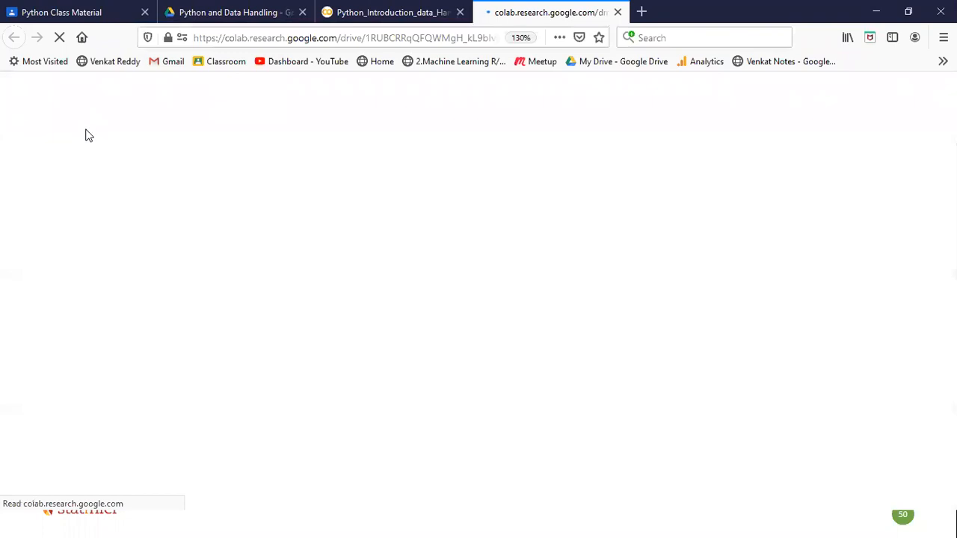
left_click(343, 38)
left_click(21, 165)
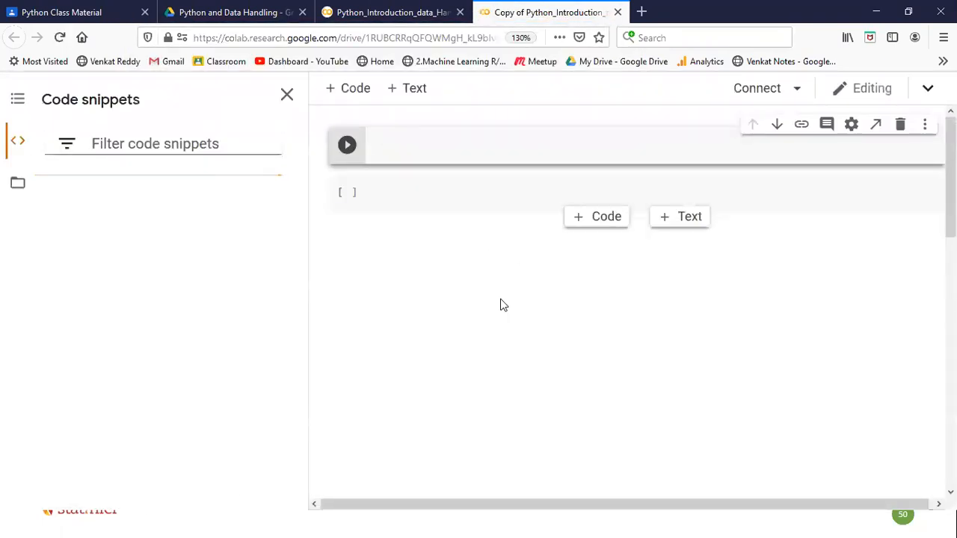
left_click(412, 12)
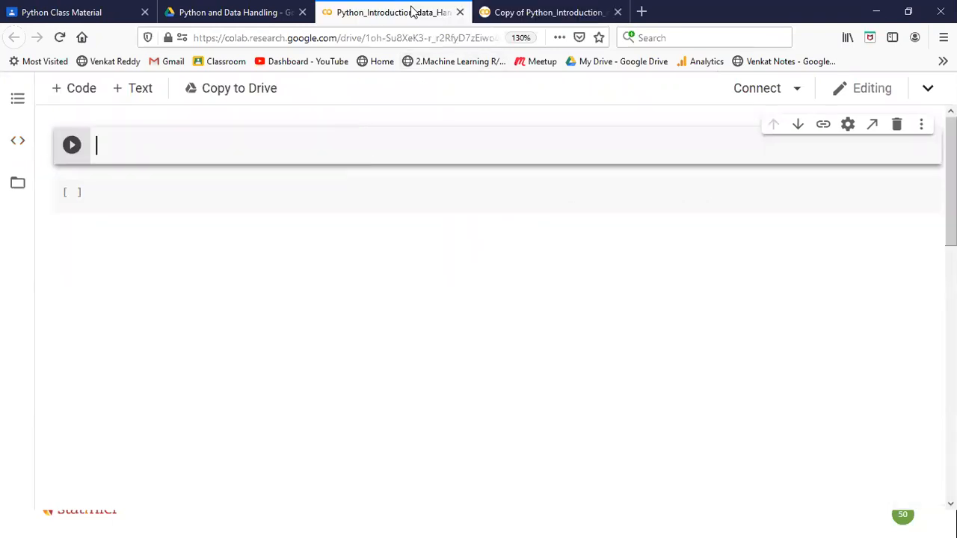
left_click(167, 148)
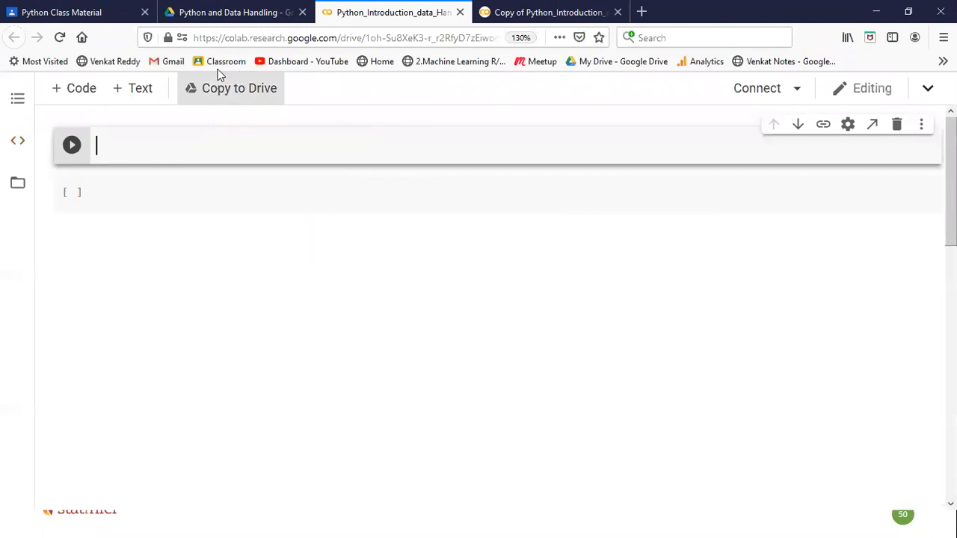
left_click(228, 16)
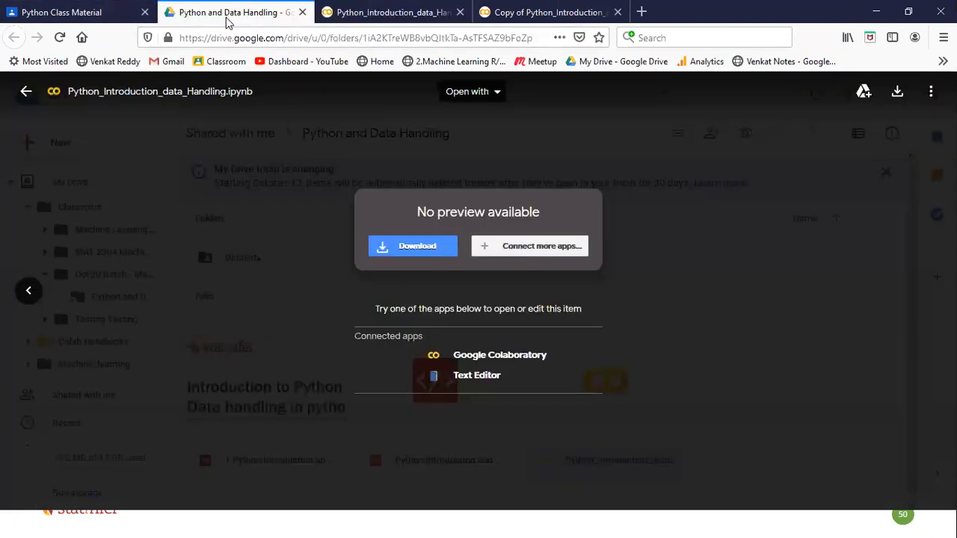
left_click(745, 371)
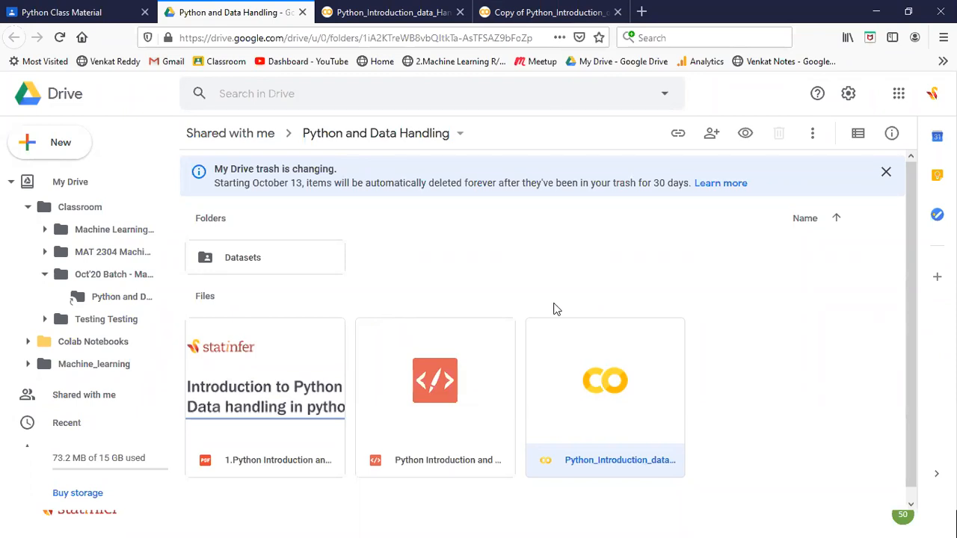
Open the Basic Statistics Drive folder from the Basic Statistics Class Material in the Oct'20 Batch classwork in Google Classroom.
left_click(38, 9)
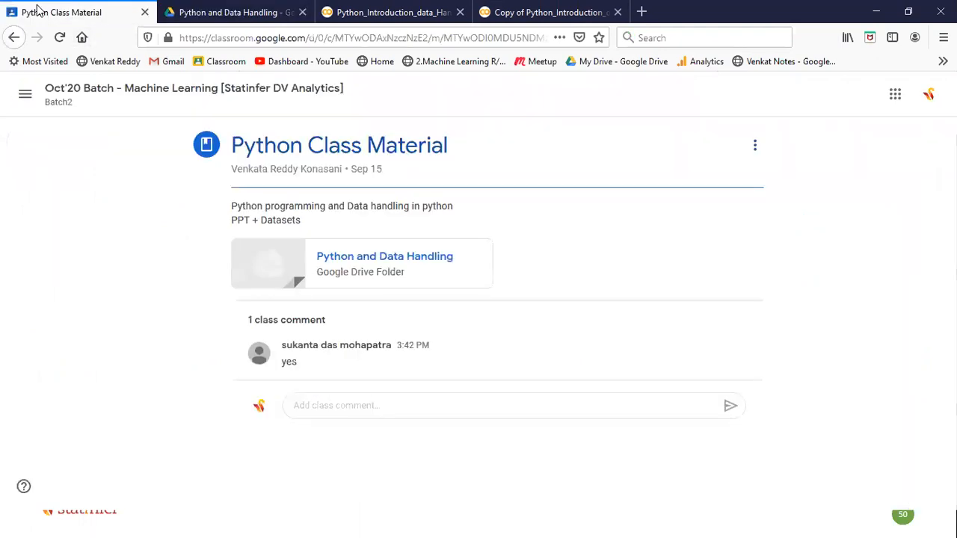
left_click(14, 37)
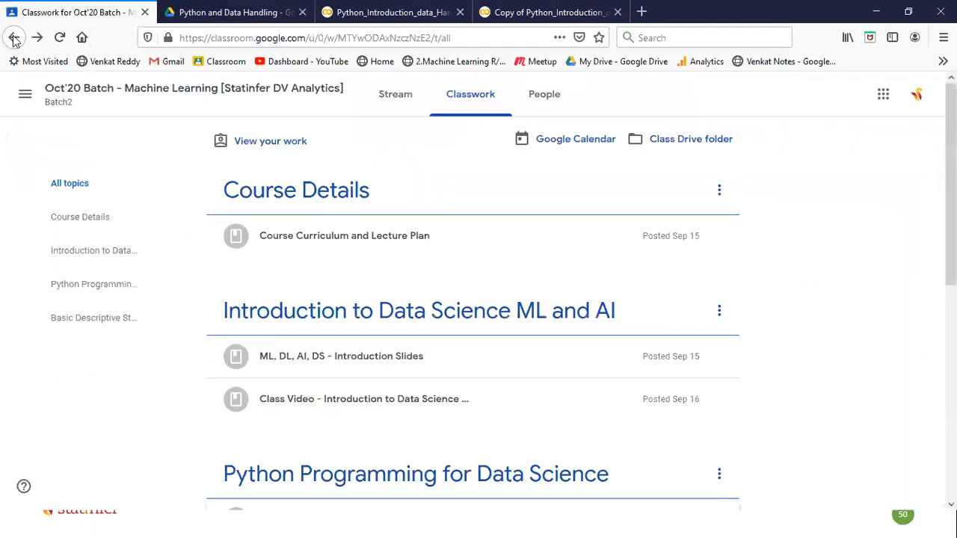
scroll(457, 390, "down", 1)
scroll(457, 411, "down", 5)
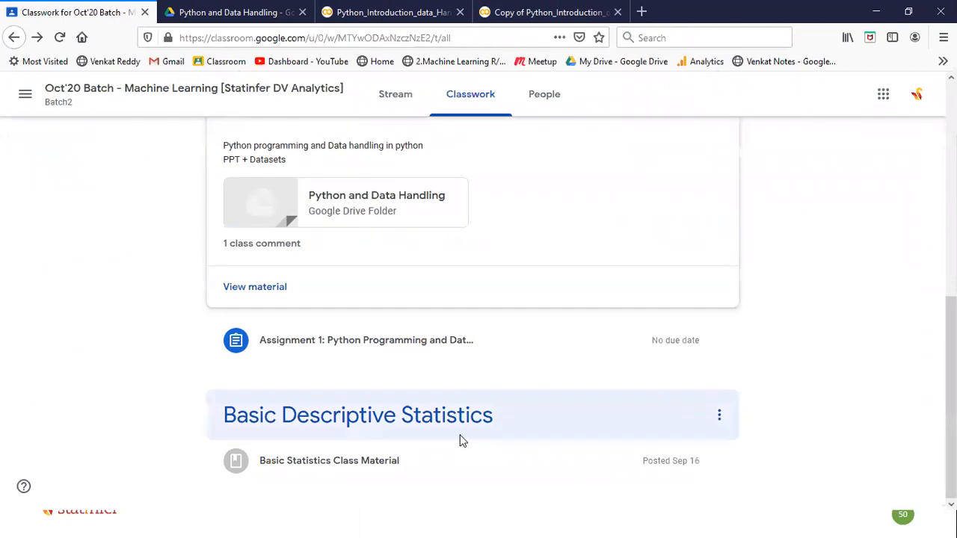
left_click(315, 465)
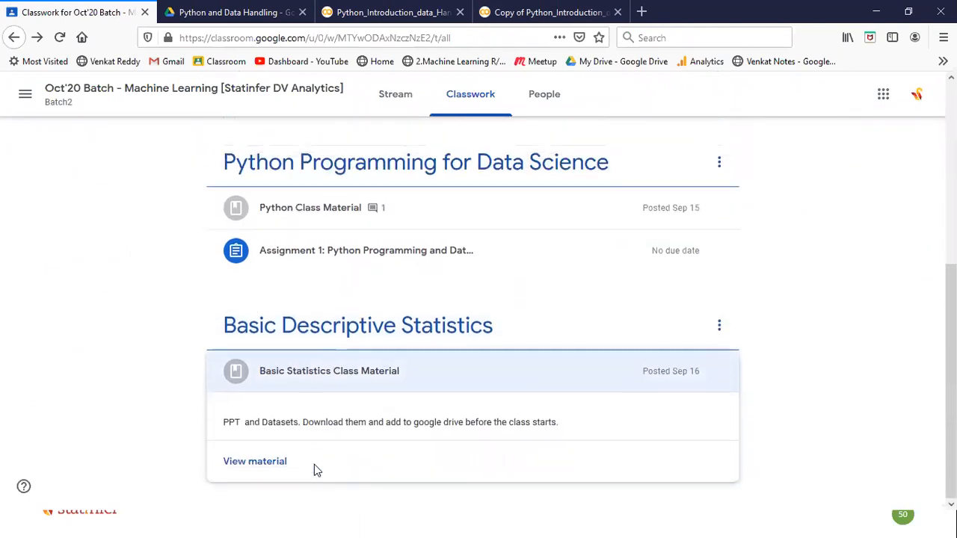
left_click(256, 459)
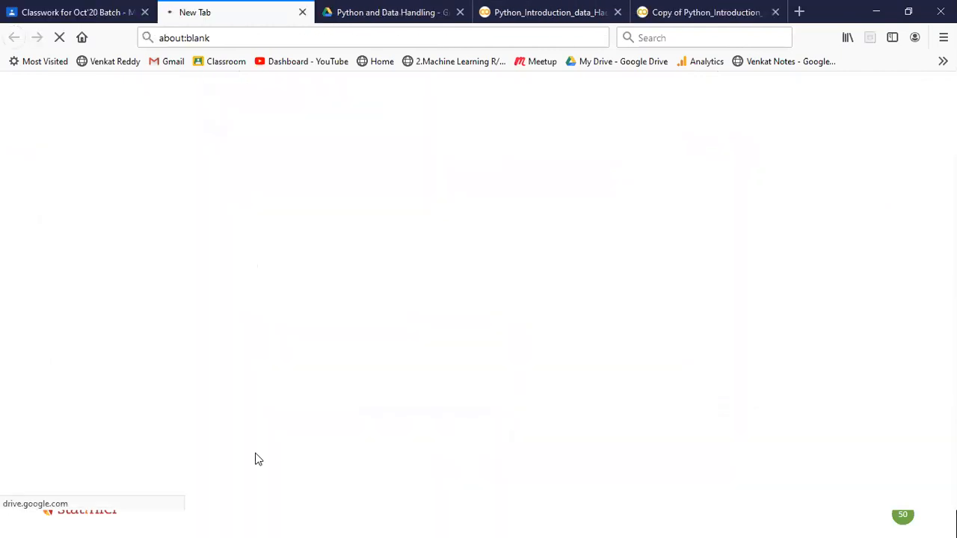
Close the Python and Data Handling folder and both Python introduction notebooks, keeping the Basic Statistics folder open.
left_click(459, 13)
left_click(460, 13)
left_click(459, 13)
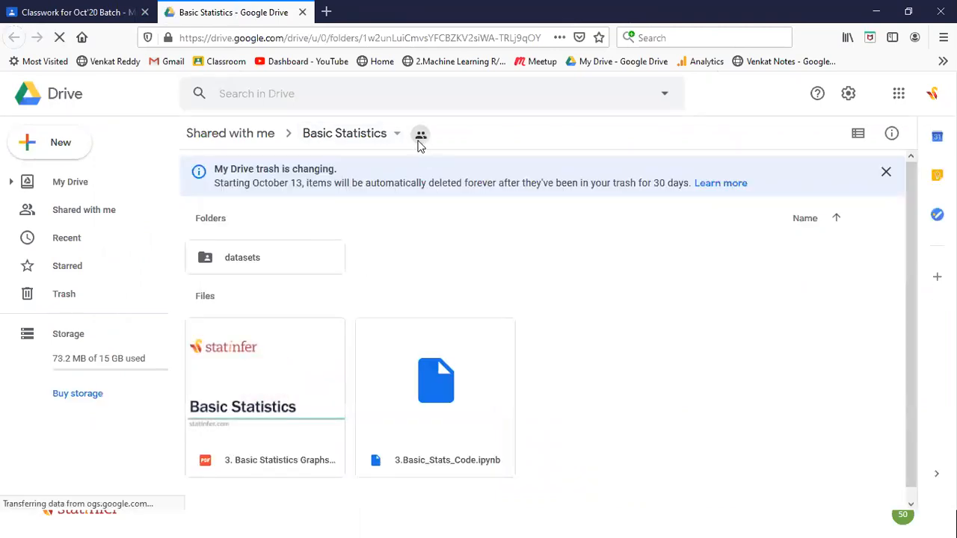
Add a shortcut to the Basic Statistics folder inside the Oct'20 Batch folder under My Drive's Classroom folder.
left_click(395, 136)
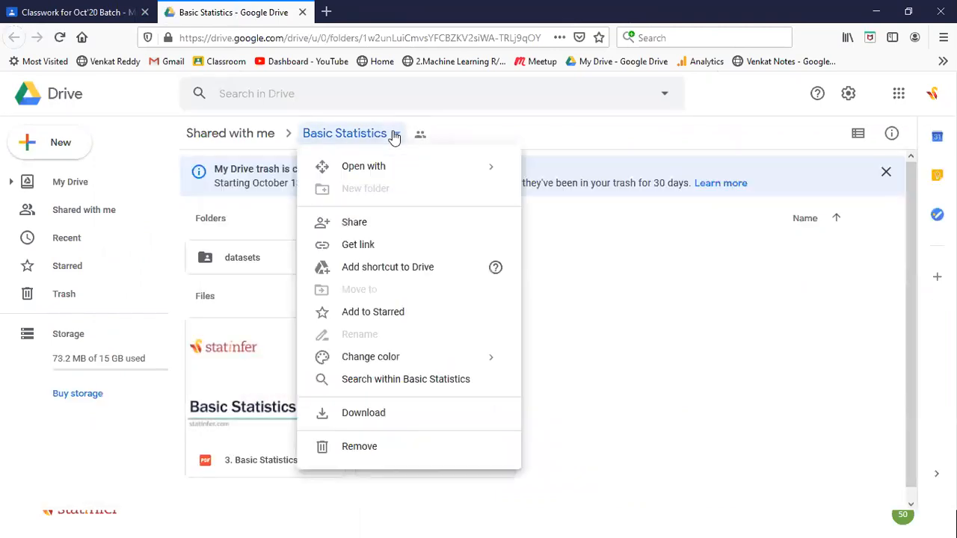
left_click(375, 268)
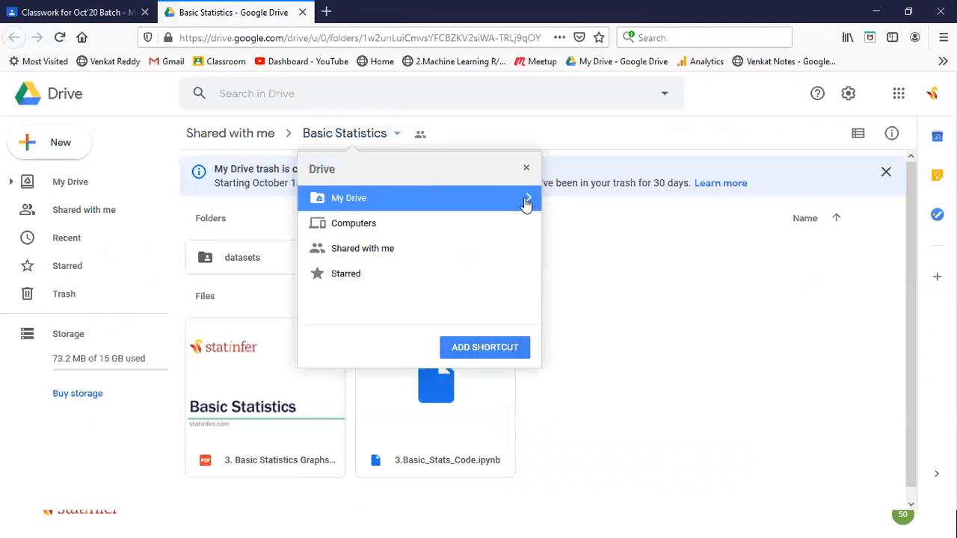
left_click(529, 200)
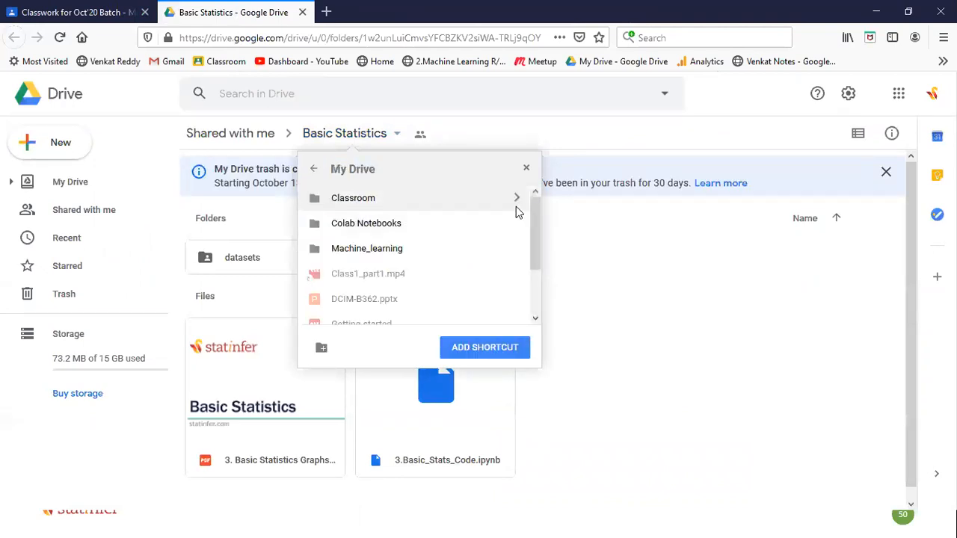
left_click(518, 200)
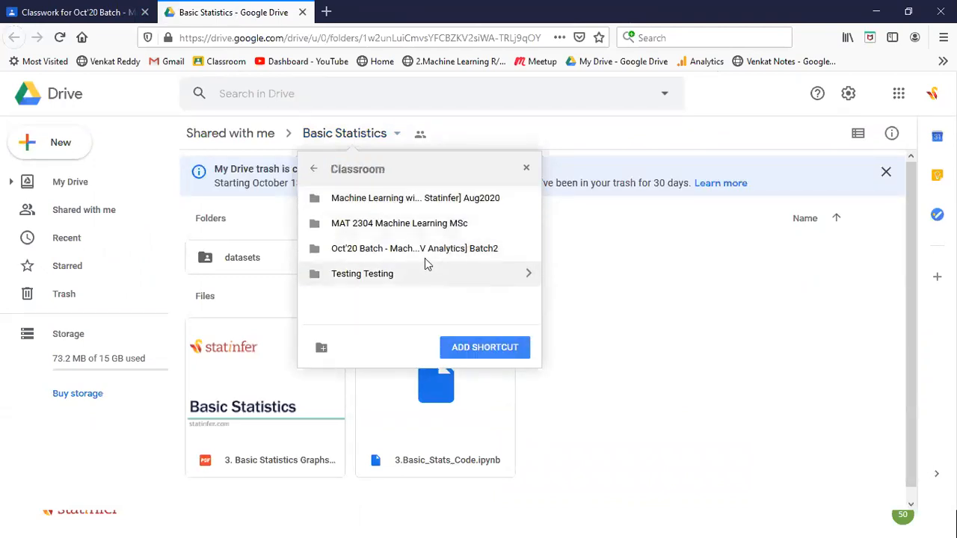
left_click(527, 248)
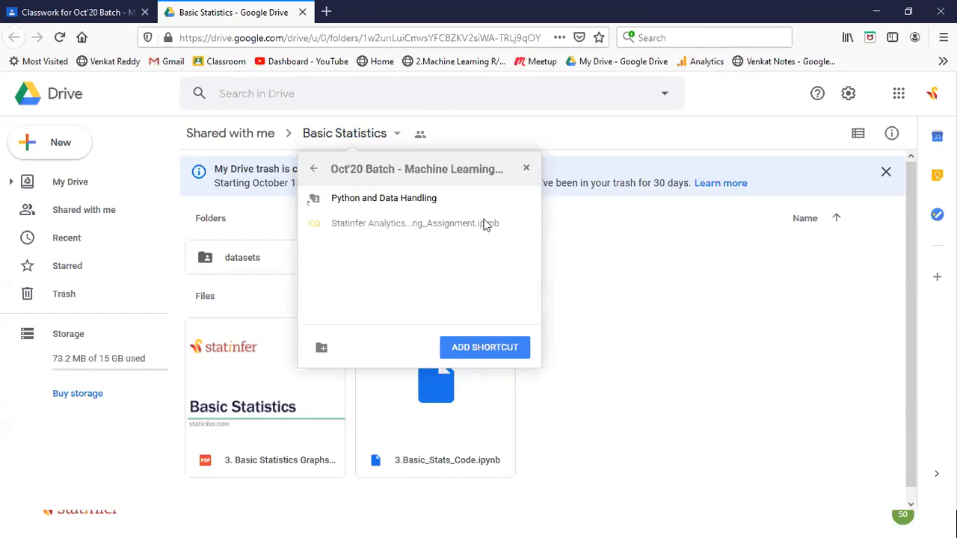
left_click(483, 346)
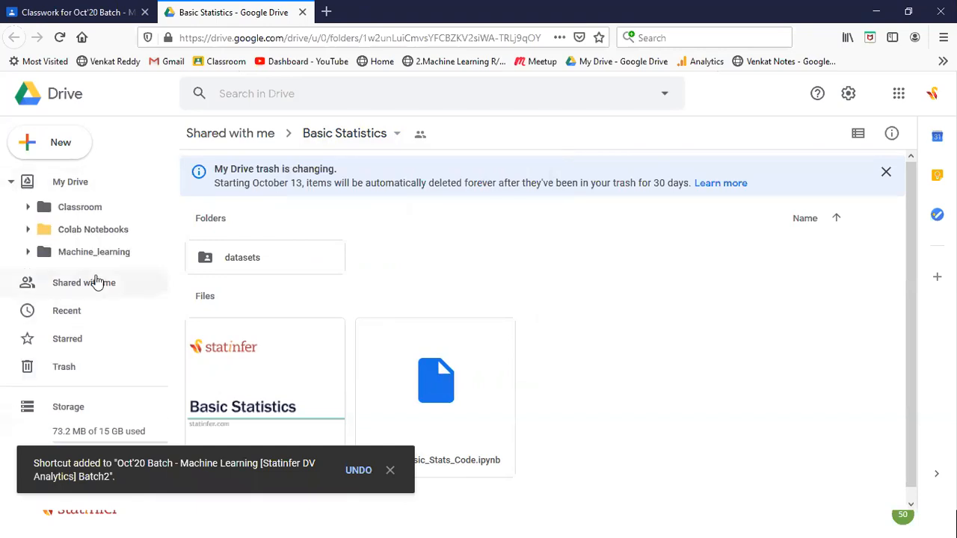
Expand My Drive's Classroom and Oct'20 Batch folders to locate the Basic Statistics shortcut.
left_click(27, 208)
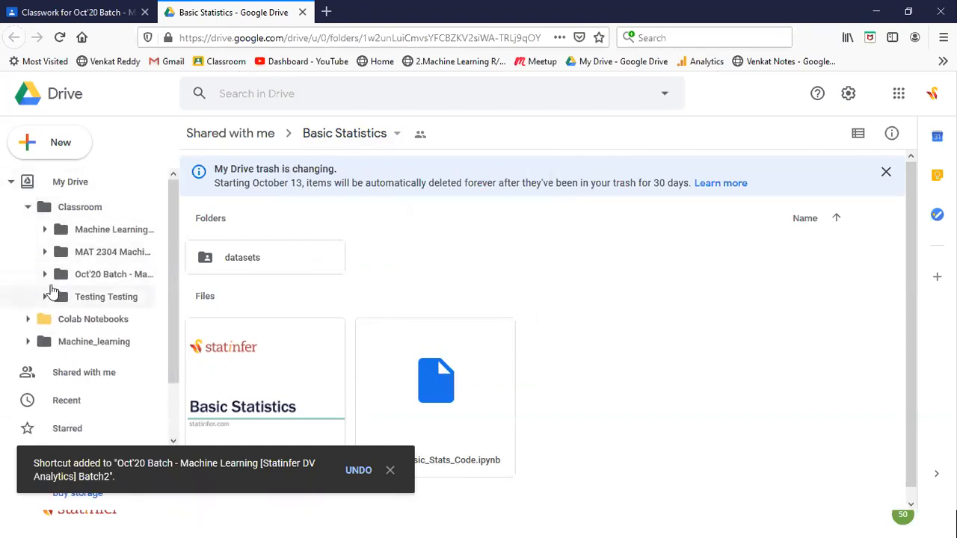
left_click(45, 276)
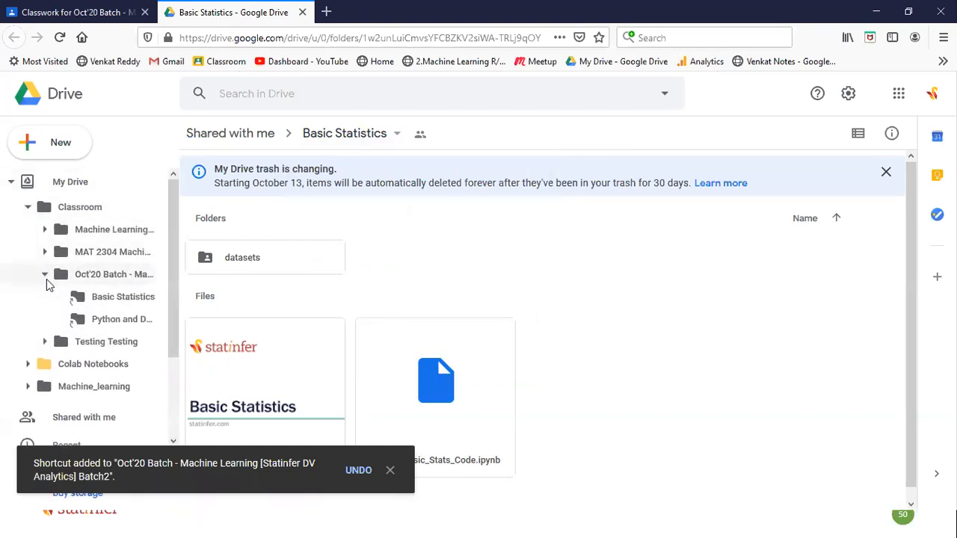
left_click(111, 306)
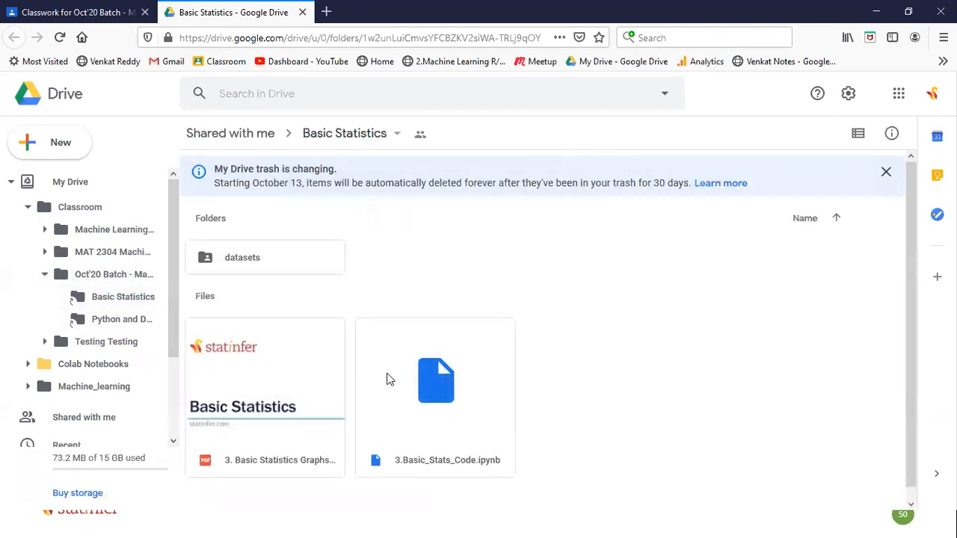
Open 3.Basic_Stats_Code.ipynb from the Basic Statistics folder with Google Colaboratory and look through its cells.
left_click(449, 384)
double_click(449, 384)
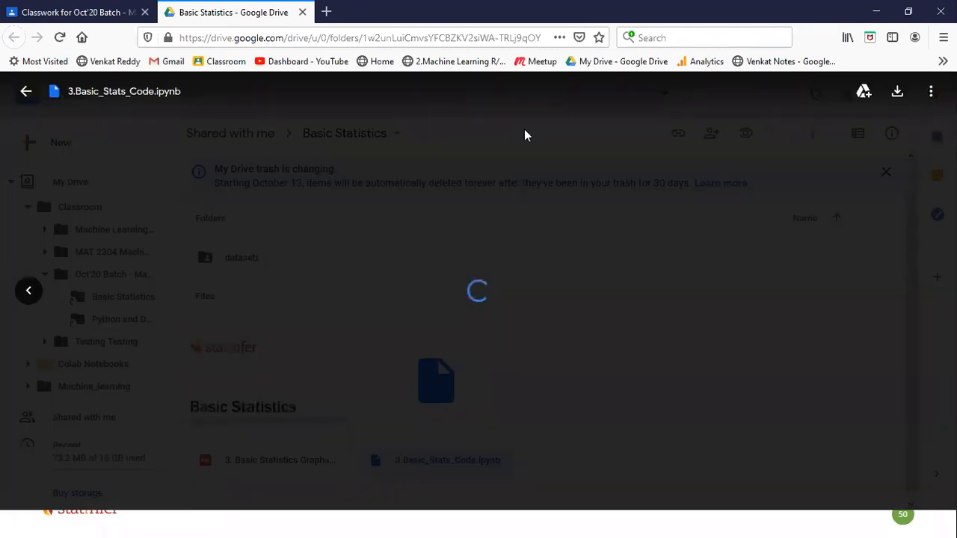
left_click(487, 94)
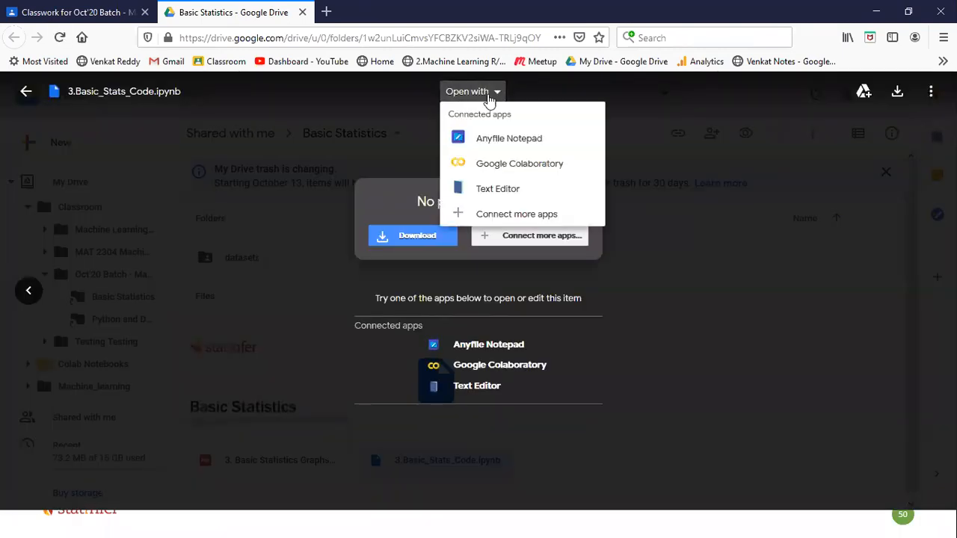
left_click(499, 164)
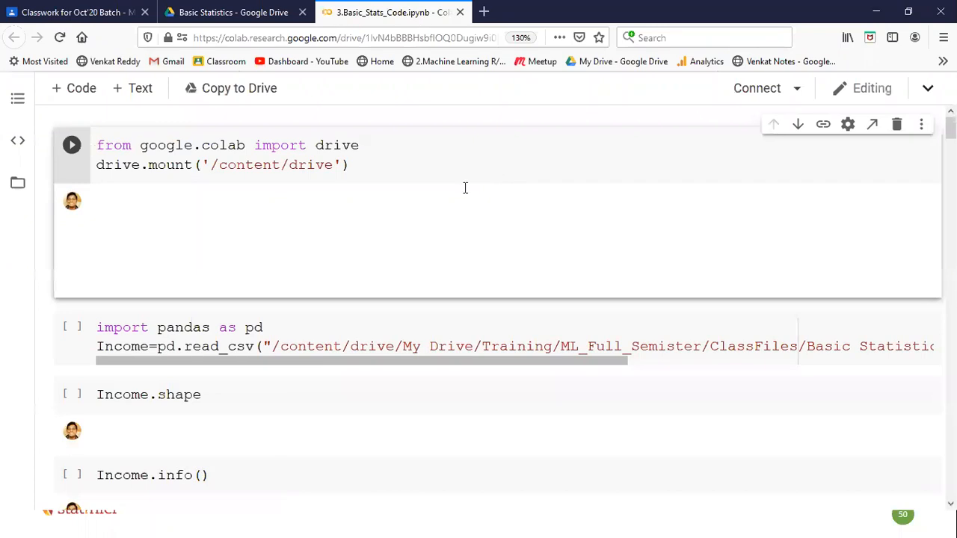
scroll(244, 310, "down", 15)
scroll(239, 368, "up", 15)
left_click(143, 211)
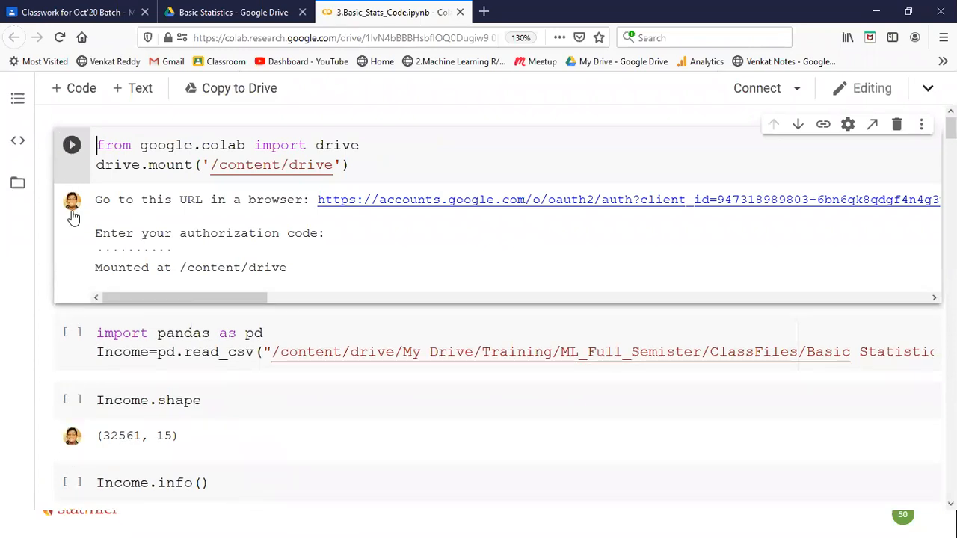
scroll(72, 273, "down", 8)
scroll(73, 299, "up", 8)
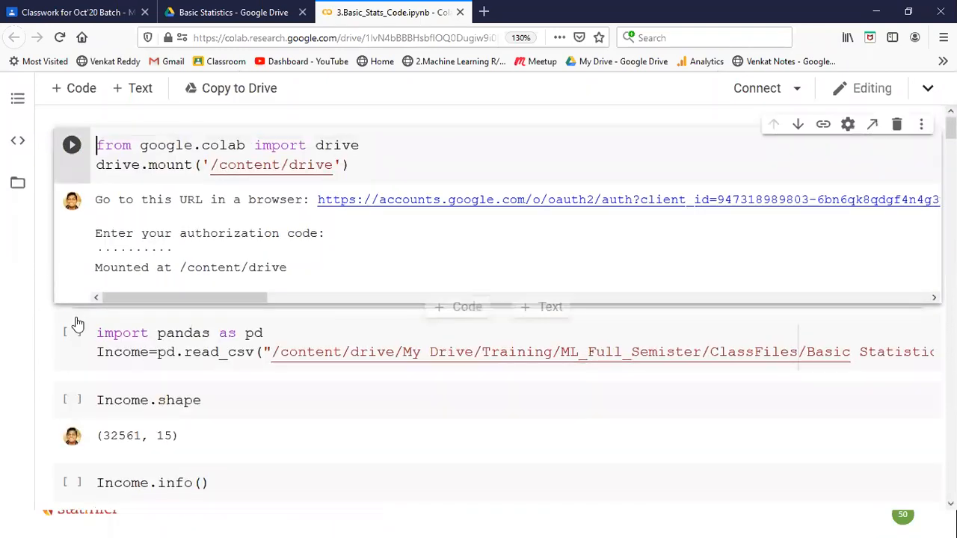
Save a copy of 3.Basic_Stats_Code.ipynb to Drive and check the copy's title and web address.
left_click(226, 89)
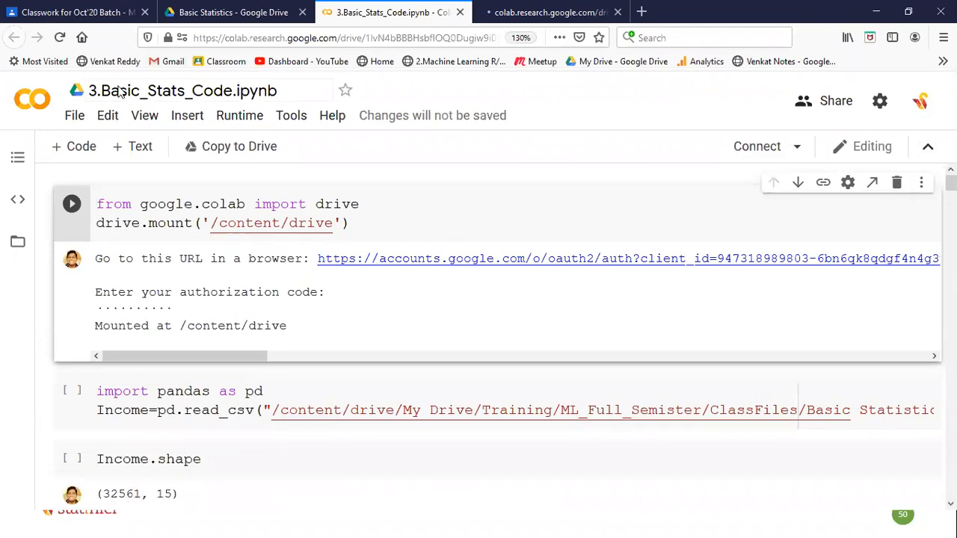
left_click(560, 8)
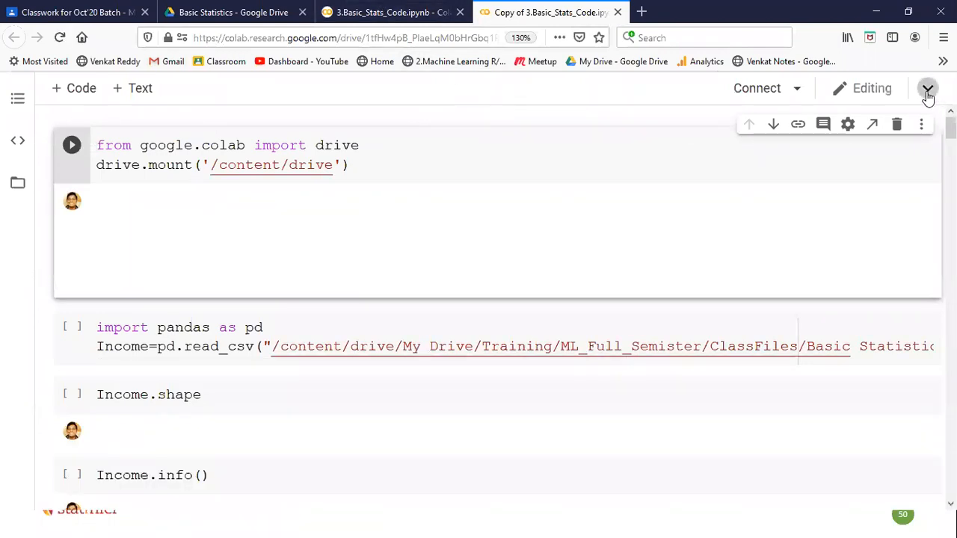
left_click(928, 88)
left_click_drag(110, 91, 314, 89)
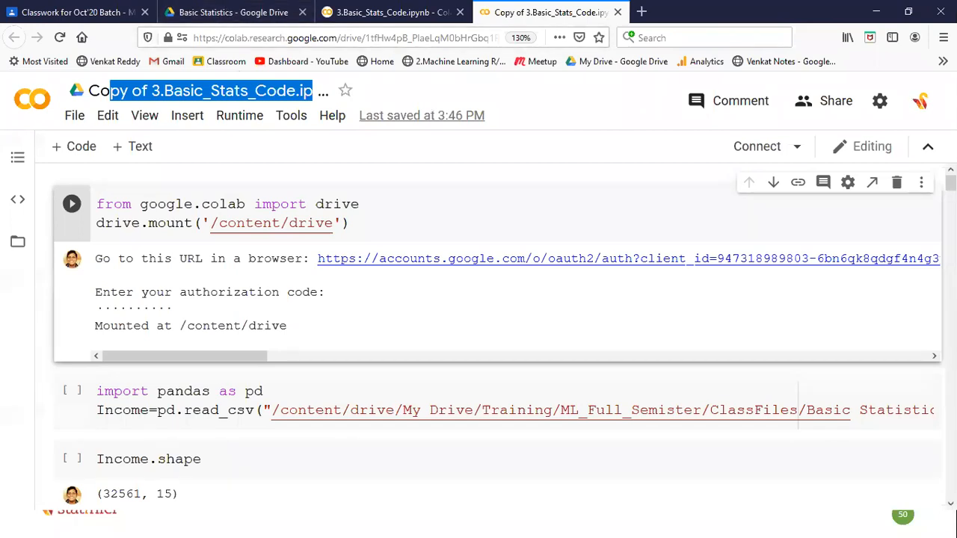
left_click(224, 36)
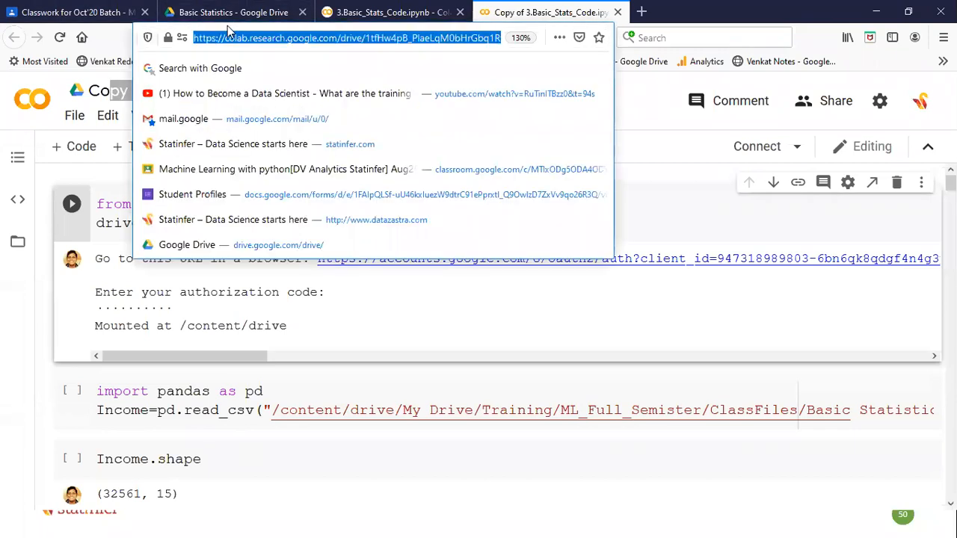
Review the Classroom classwork and the Basic Statistics folder in Drive, then highlight the title of the copied notebook in Colab.
left_click(228, 21)
left_click(23, 13)
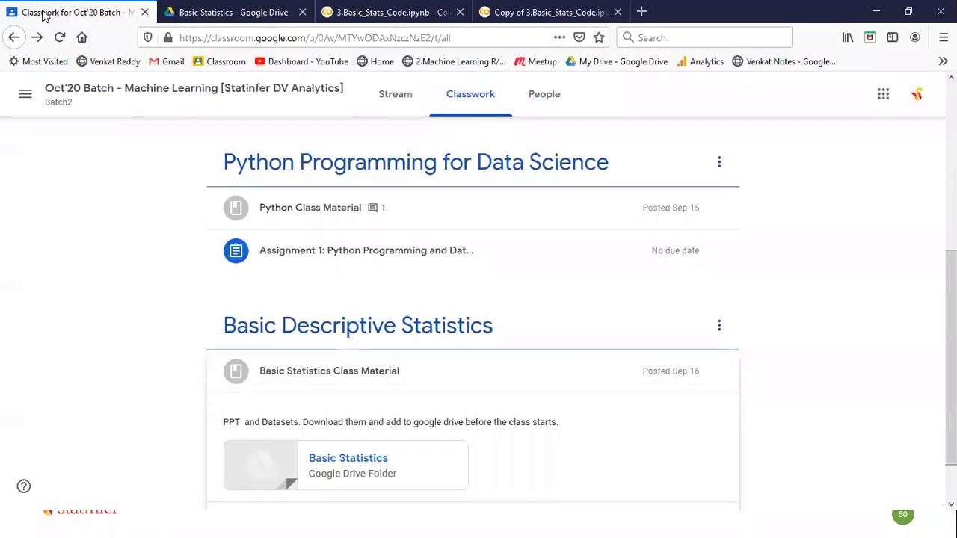
left_click(208, 9)
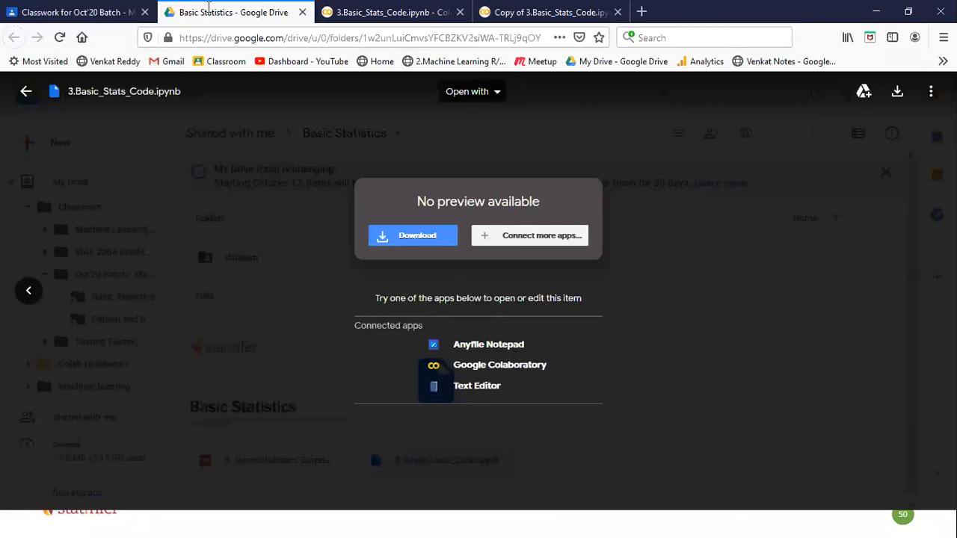
left_click(541, 13)
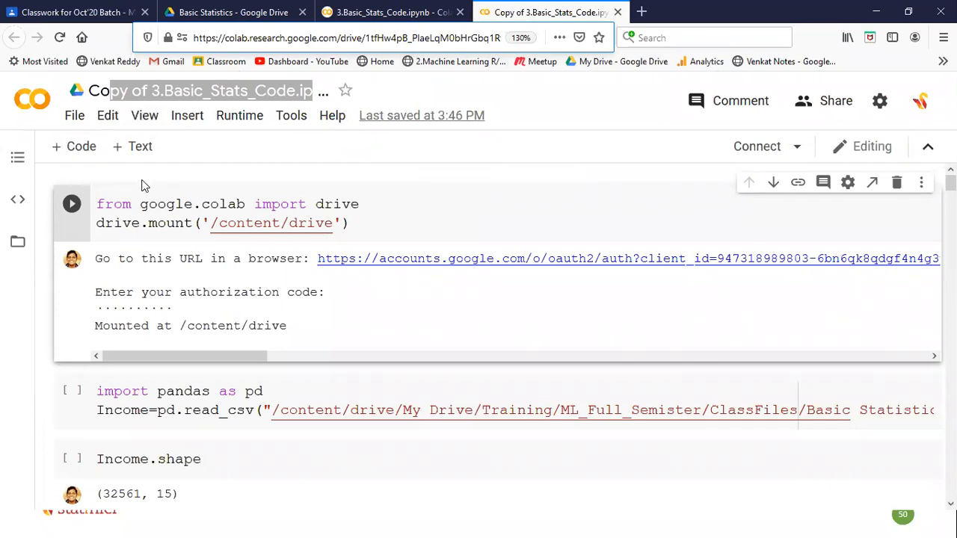
left_click(111, 83)
left_click_drag(88, 90, 323, 102)
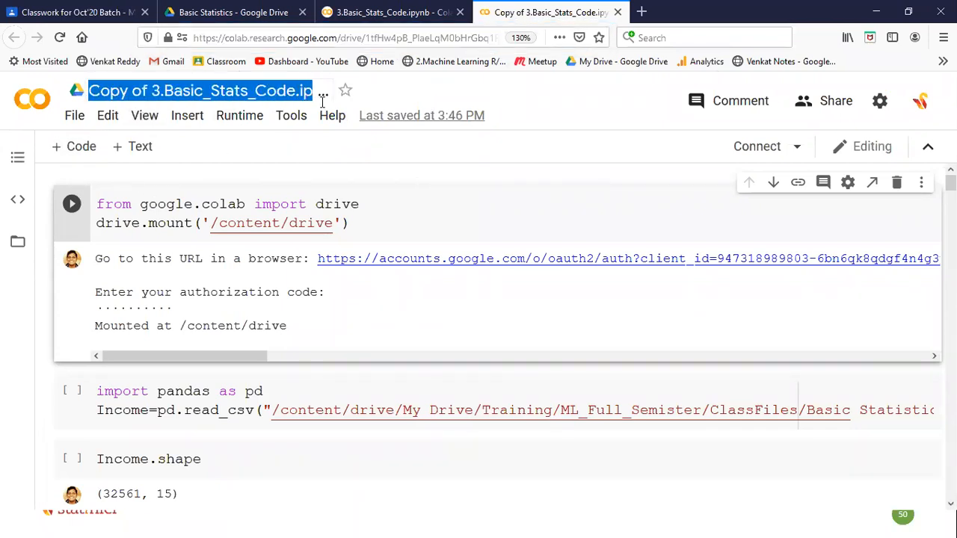